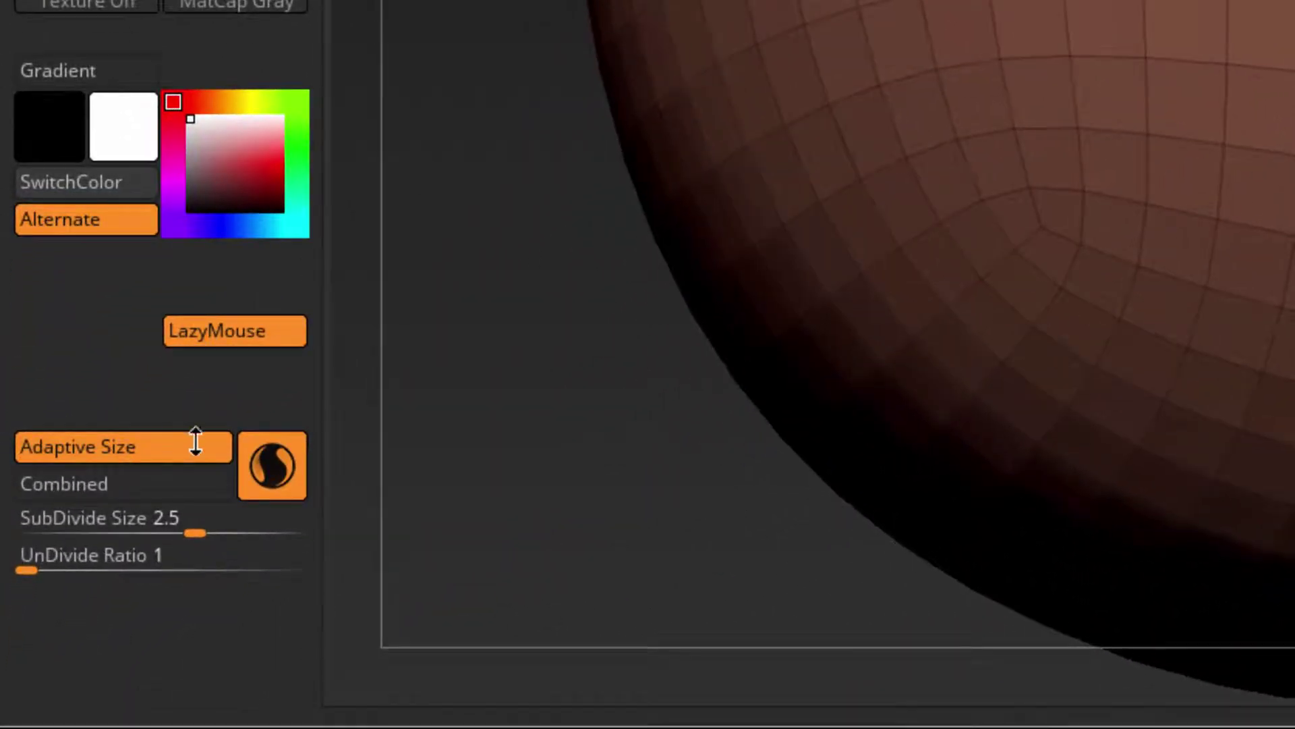
# Step: Turn off Adaptive Size, set SubDivide Size to 0.44663, and sculpt ClayBuildup strokes beside the existing small striped patch
pyautogui.click(169, 445)
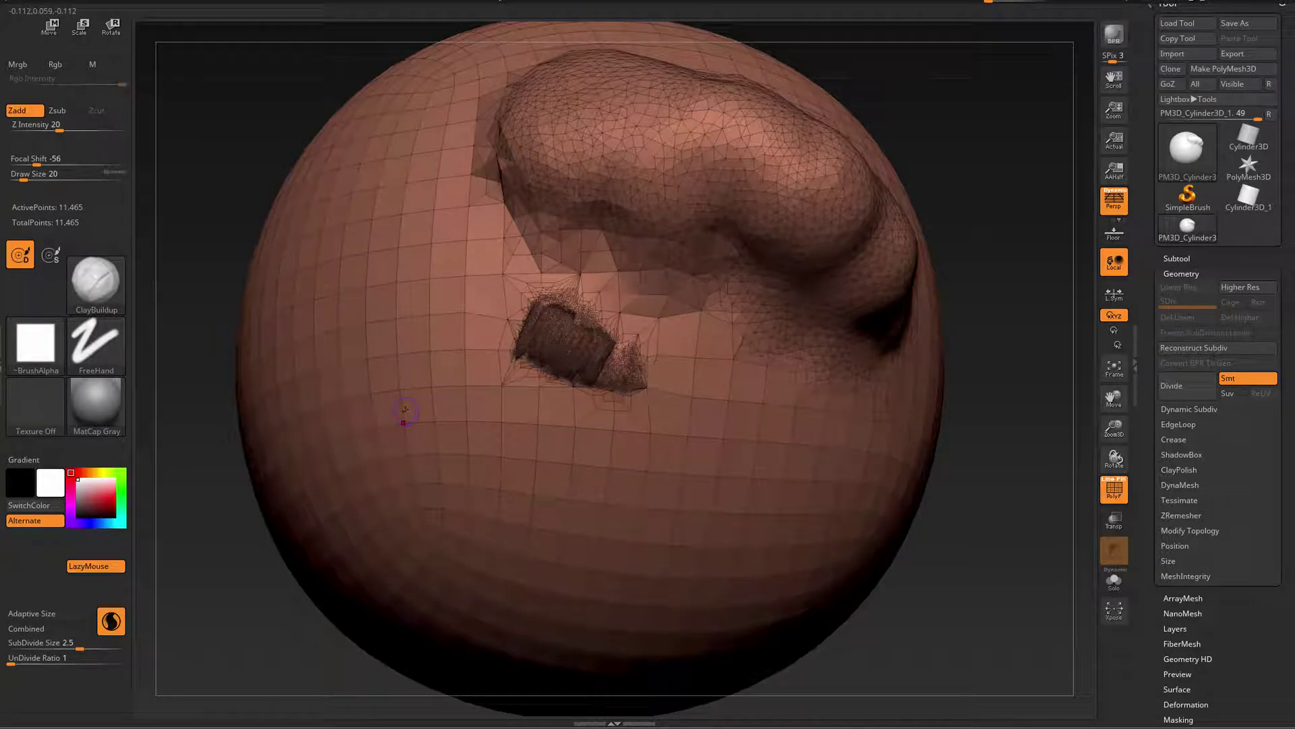
pyautogui.moveTo(370, 363)
pyautogui.mouseDown(button='right')
pyautogui.moveTo(416, 375)
pyautogui.moveTo(396, 354)
pyautogui.mouseUp(button='right')
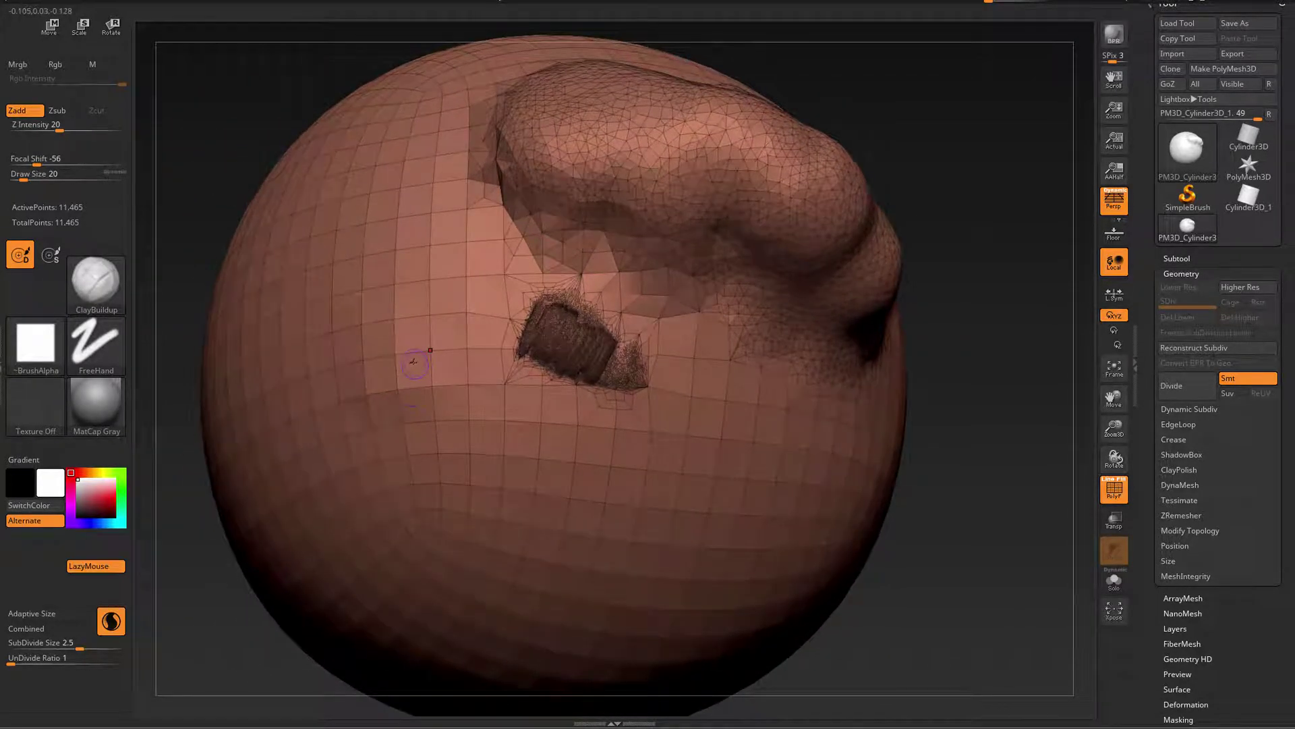
pyautogui.click(64, 643)
pyautogui.moveTo(64, 643); pyautogui.dragTo(58, 643)
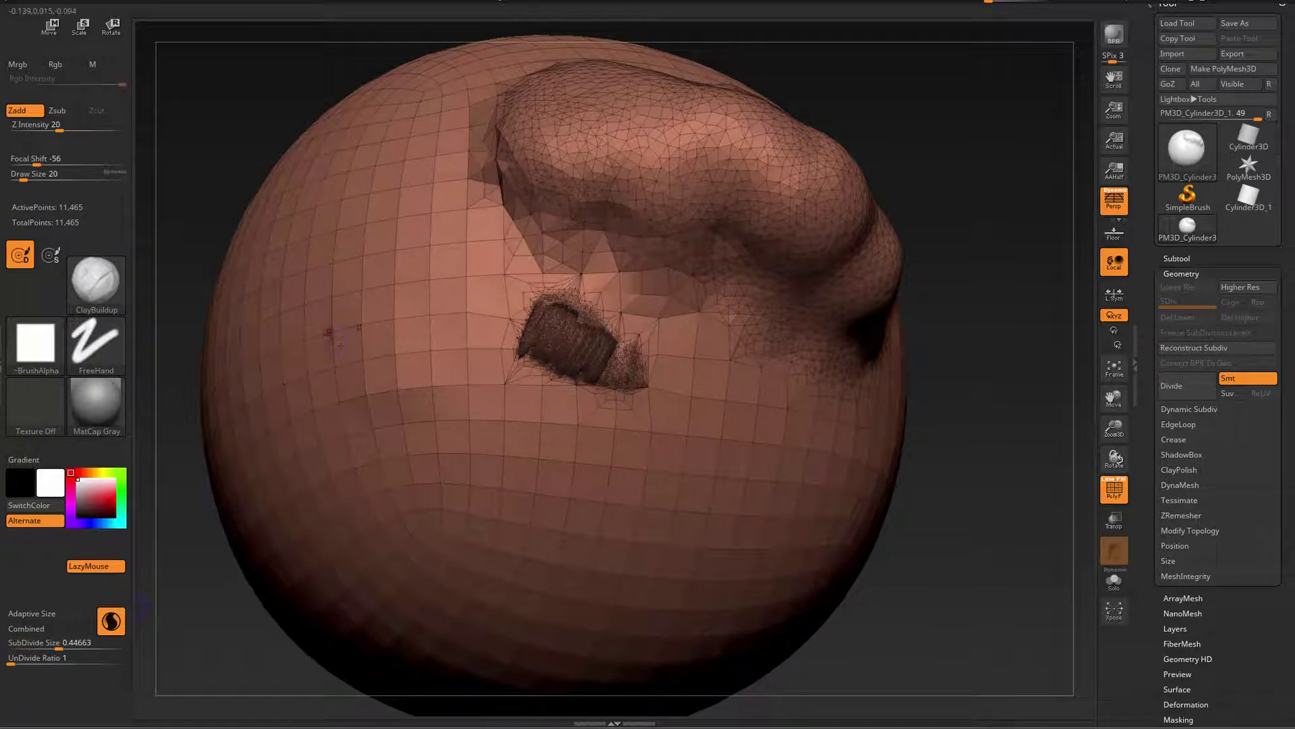
pyautogui.moveTo(342, 352); pyautogui.dragTo(350, 352)
pyautogui.moveTo(329, 299)
pyautogui.mouseDown()
pyautogui.moveTo(311, 341)
pyautogui.moveTo(348, 392)
pyautogui.mouseUp()
# Step: Set SubDivide Size to 0.10947 and add more ClayBuildup strokes to the new patch on the sphere
pyautogui.moveTo(348, 392); pyautogui.dragTo(398, 391, button='right')
pyautogui.moveTo(54, 645); pyautogui.dragTo(40, 643)
pyautogui.moveTo(303, 365)
pyautogui.mouseDown()
pyautogui.moveTo(256, 337)
pyautogui.moveTo(297, 229)
pyautogui.moveTo(350, 377)
pyautogui.moveTo(317, 411)
pyautogui.moveTo(256, 418)
pyautogui.moveTo(270, 357)
pyautogui.moveTo(303, 335)
pyautogui.mouseUp()
# Step: Smooth the centre and lower edge of the newly sculpted patch at SubDivide Size 0.10947
pyautogui.press('shift')
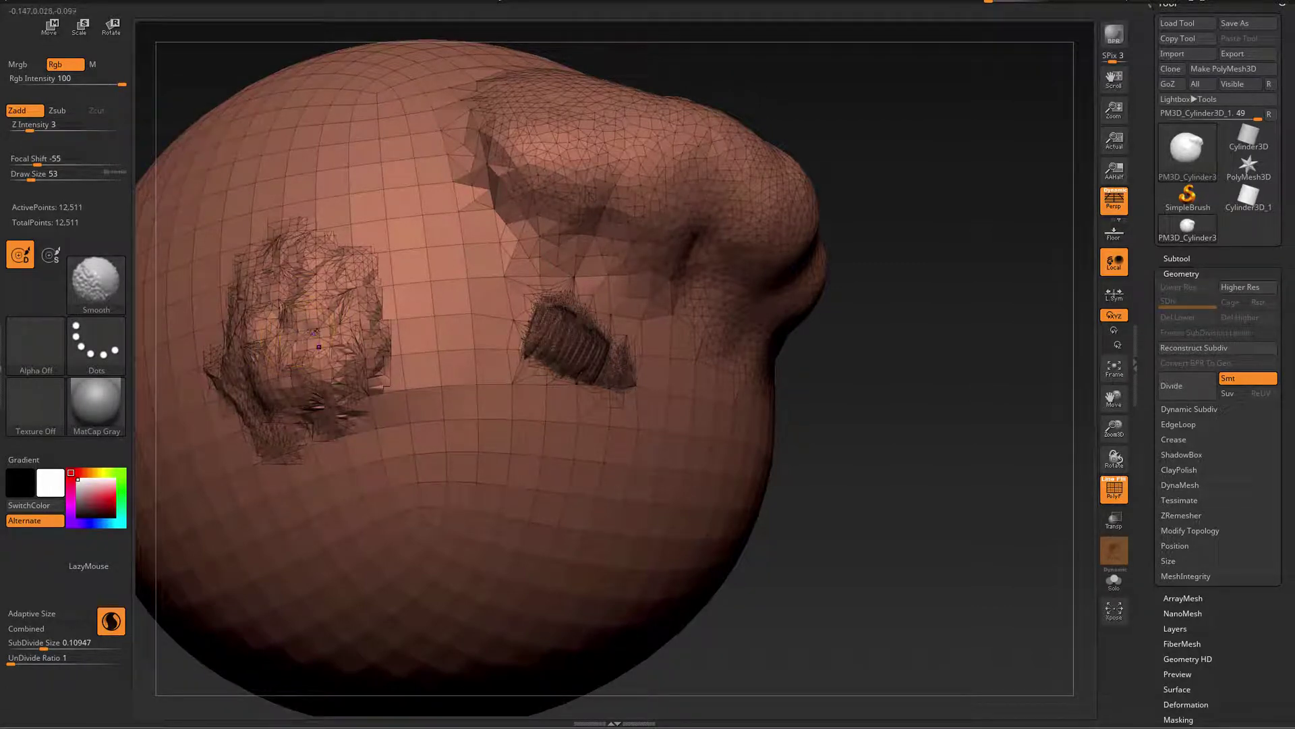
pyautogui.moveTo(323, 305)
pyautogui.keyDown('shift'); pyautogui.mouseDown()
pyautogui.moveTo(324, 351)
pyautogui.moveTo(260, 324)
pyautogui.mouseUp(); pyautogui.keyUp('shift')
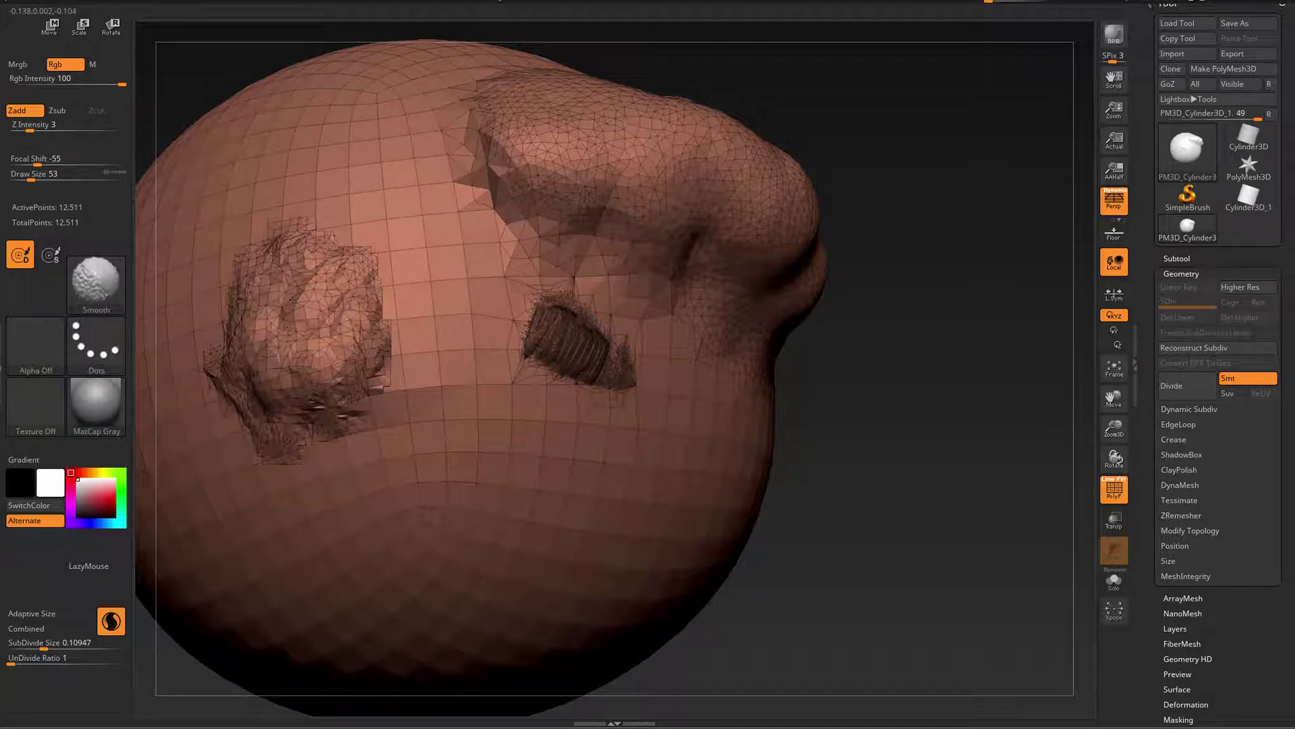
pyautogui.moveTo(284, 421)
pyautogui.keyDown('shift'); pyautogui.mouseDown()
pyautogui.moveTo(373, 376)
pyautogui.moveTo(286, 251)
pyautogui.mouseUp(); pyautogui.keyUp('shift')
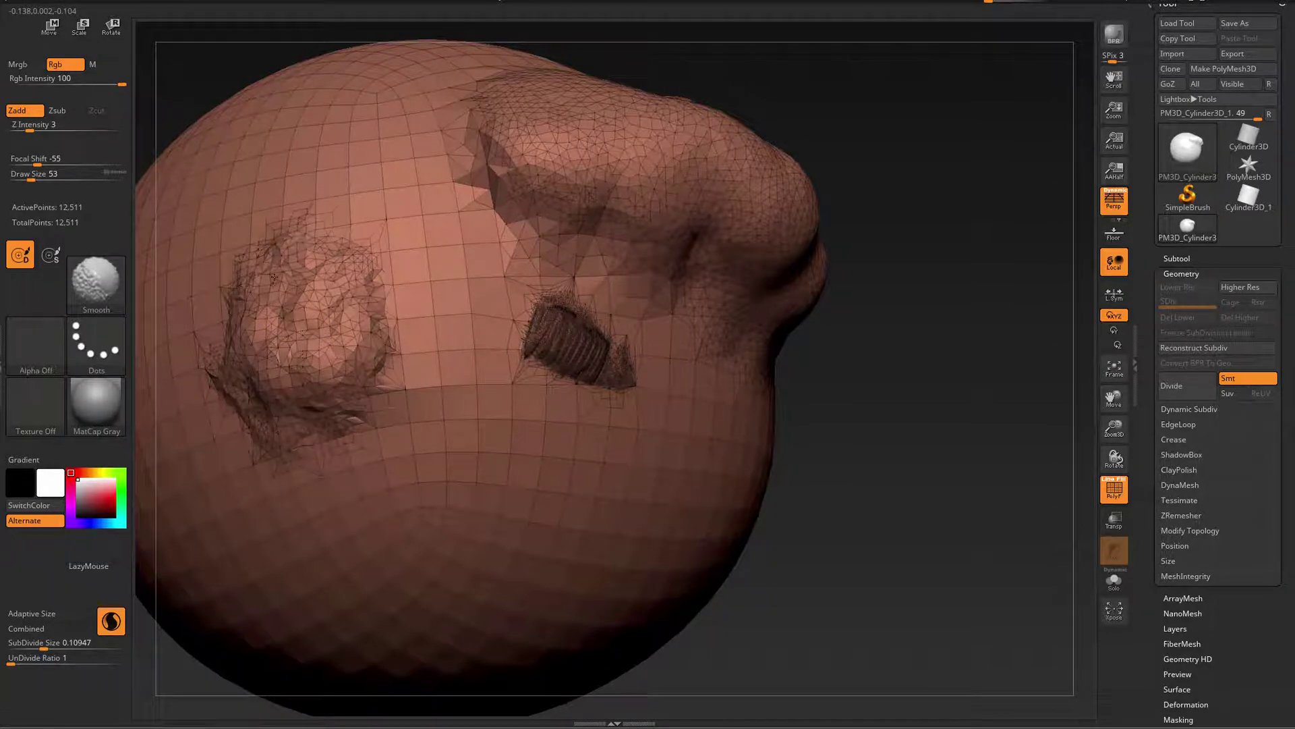
pyautogui.keyDown('shift'); pyautogui.moveTo(343, 311); pyautogui.dragTo(309, 330); pyautogui.keyUp('shift')
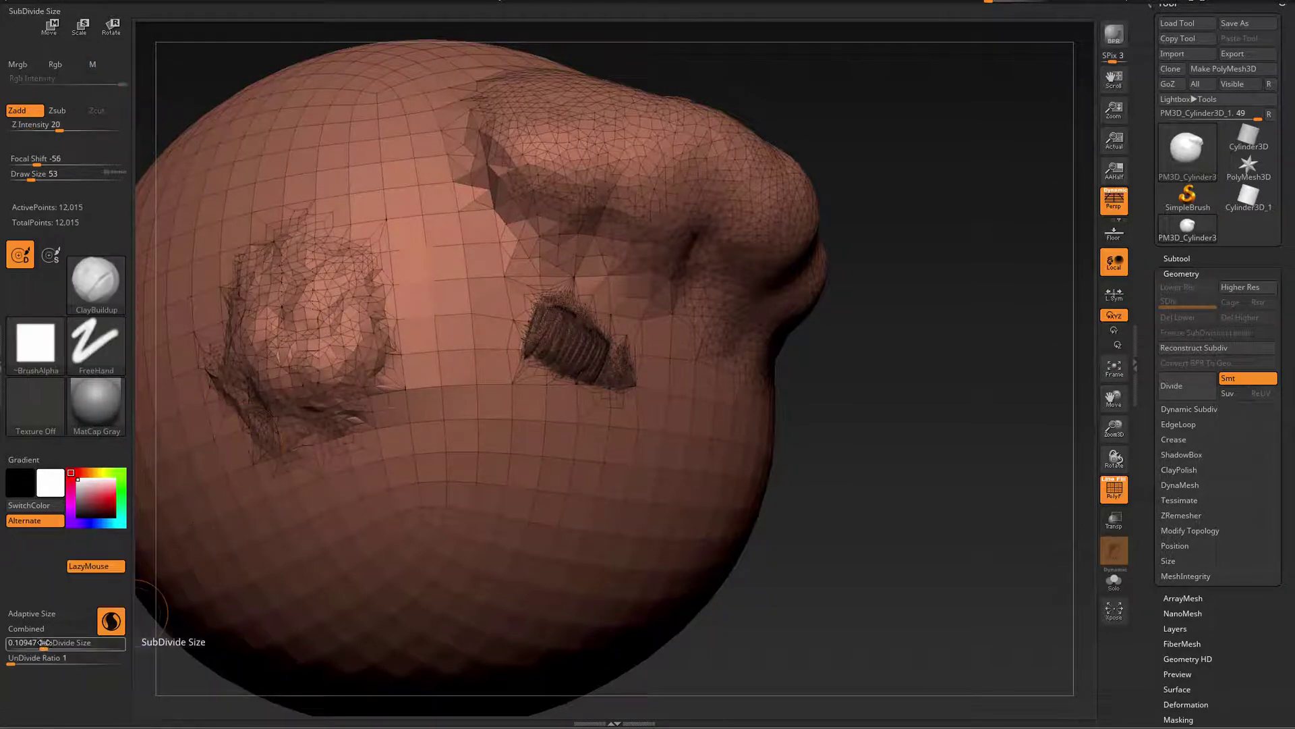
# Step: Set SubDivide Size to 0.16183 and smooth the same patch again to coarsen its mesh
pyautogui.moveTo(45, 646); pyautogui.dragTo(46, 646)
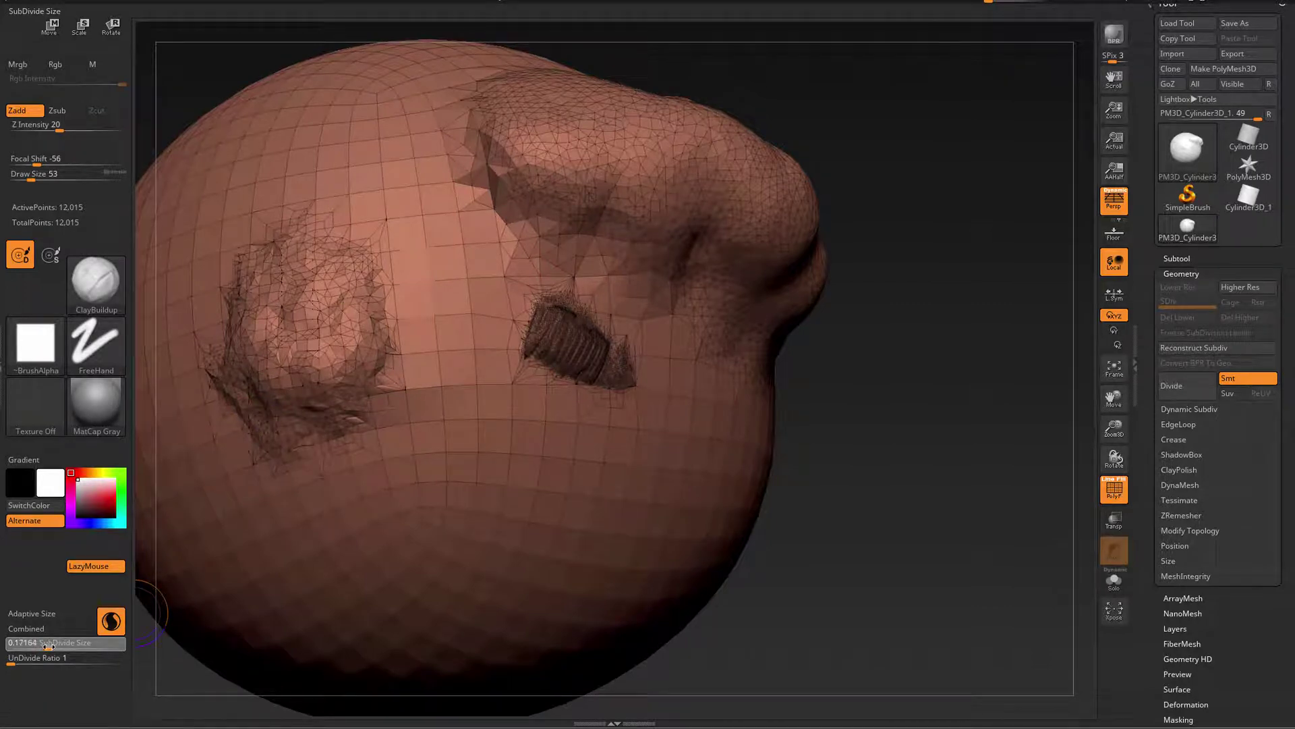
pyautogui.moveTo(300, 290)
pyautogui.keyDown('shift'); pyautogui.mouseDown()
pyautogui.moveTo(275, 337)
pyautogui.moveTo(269, 264)
pyautogui.moveTo(374, 347)
pyautogui.mouseUp(); pyautogui.keyUp('shift')
pyautogui.keyDown('shift'); pyautogui.moveTo(350, 413); pyautogui.dragTo(228, 400); pyautogui.keyUp('shift')
pyautogui.keyDown('shift'); pyautogui.moveTo(307, 295); pyautogui.dragTo(318, 336); pyautogui.keyUp('shift')
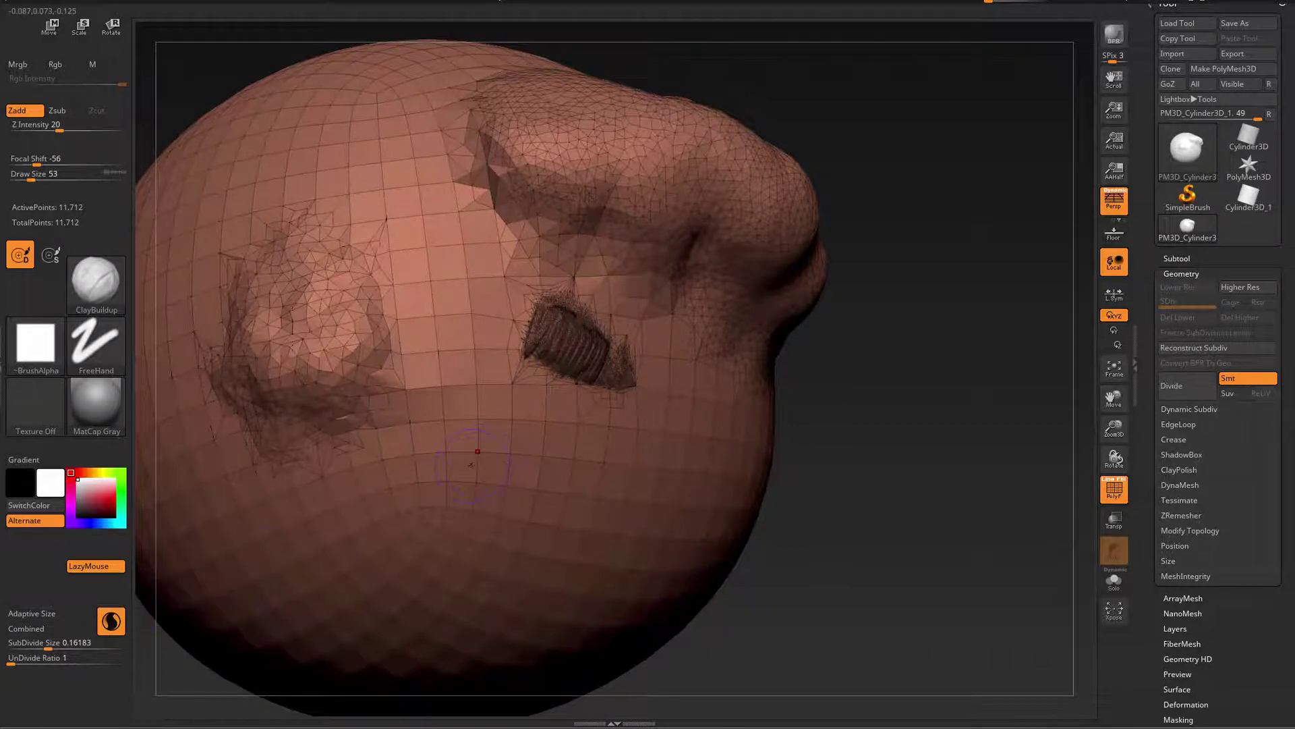
# Step: Sculpt a ClayBuildup patch lower on the sphere with Adaptive Size on, and another beside it with Adaptive Size off
pyautogui.click(57, 615)
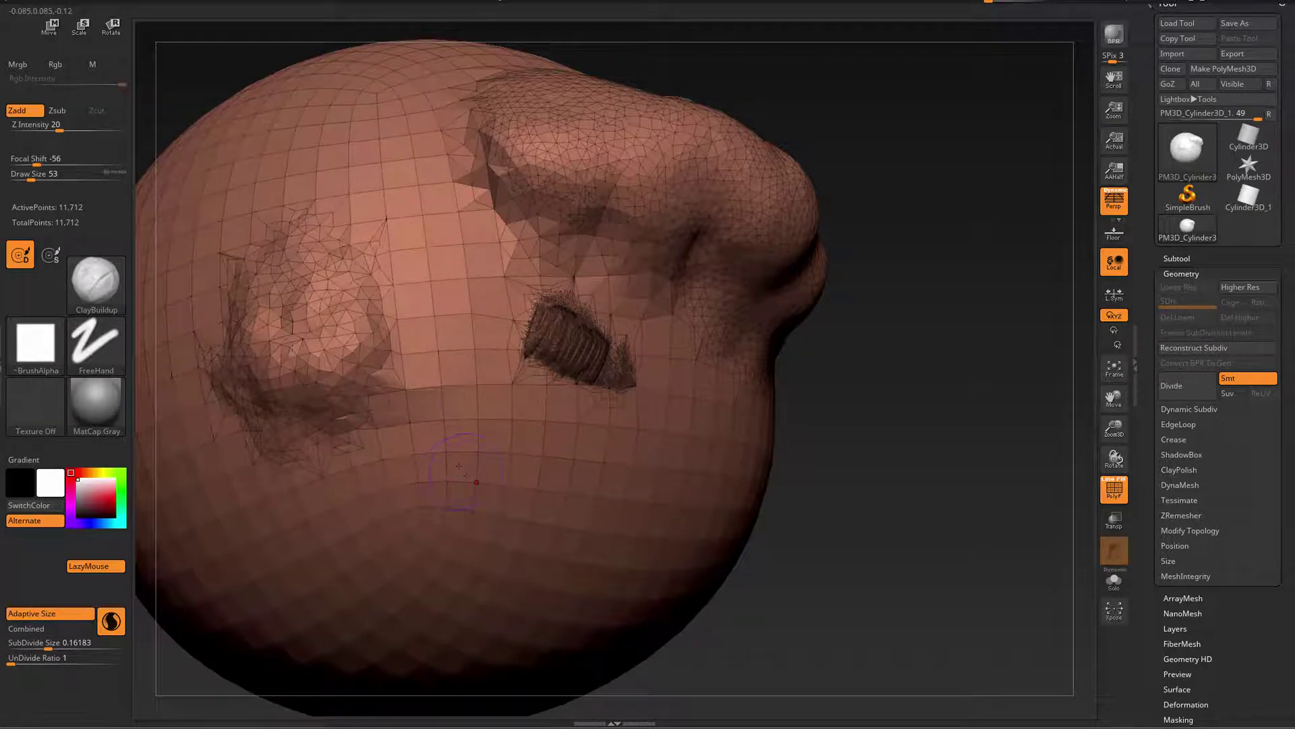
pyautogui.moveTo(445, 451)
pyautogui.mouseDown()
pyautogui.moveTo(432, 499)
pyautogui.moveTo(425, 446)
pyautogui.moveTo(378, 485)
pyautogui.moveTo(327, 489)
pyautogui.moveTo(452, 506)
pyautogui.moveTo(455, 529)
pyautogui.mouseUp()
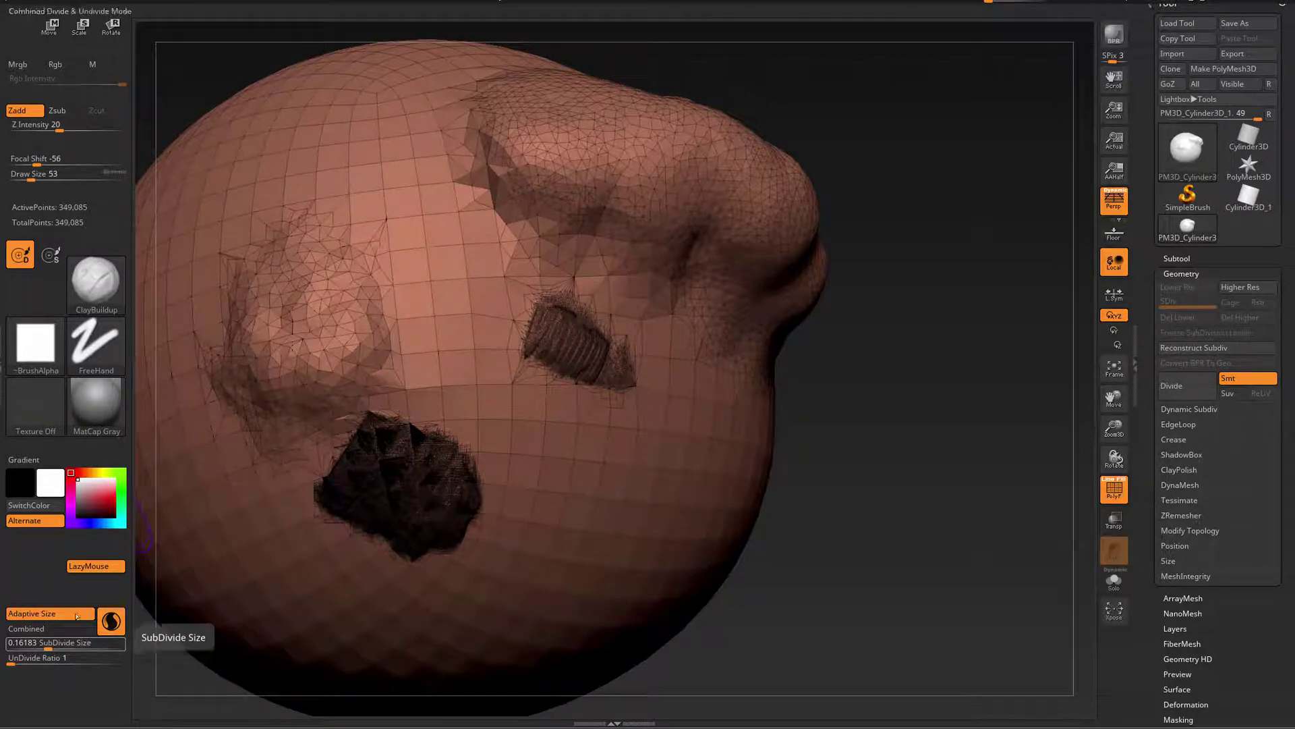
pyautogui.moveTo(538, 505)
pyautogui.mouseDown()
pyautogui.moveTo(555, 465)
pyautogui.moveTo(508, 442)
pyautogui.moveTo(500, 472)
pyautogui.moveTo(527, 523)
pyautogui.moveTo(540, 511)
pyautogui.mouseUp()
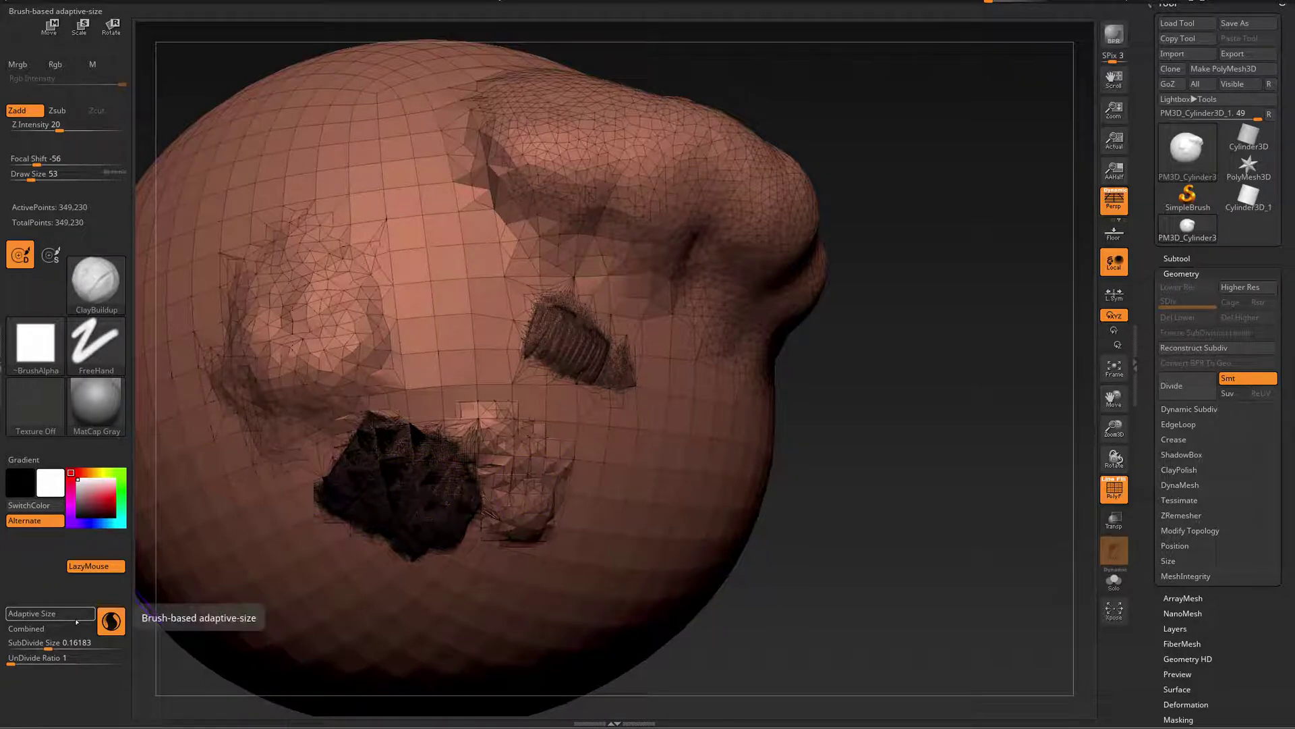
pyautogui.moveTo(582, 478)
pyautogui.mouseDown()
pyautogui.moveTo(580, 519)
pyautogui.moveTo(587, 506)
pyautogui.moveTo(603, 513)
pyautogui.moveTo(587, 475)
pyautogui.moveTo(533, 485)
pyautogui.moveTo(497, 469)
pyautogui.moveTo(485, 431)
pyautogui.moveTo(472, 473)
pyautogui.mouseUp()
# Step: Set SubDivide Size to 0.29466 and smooth the sparse patch beside the dense dark one
pyautogui.click(47, 644)
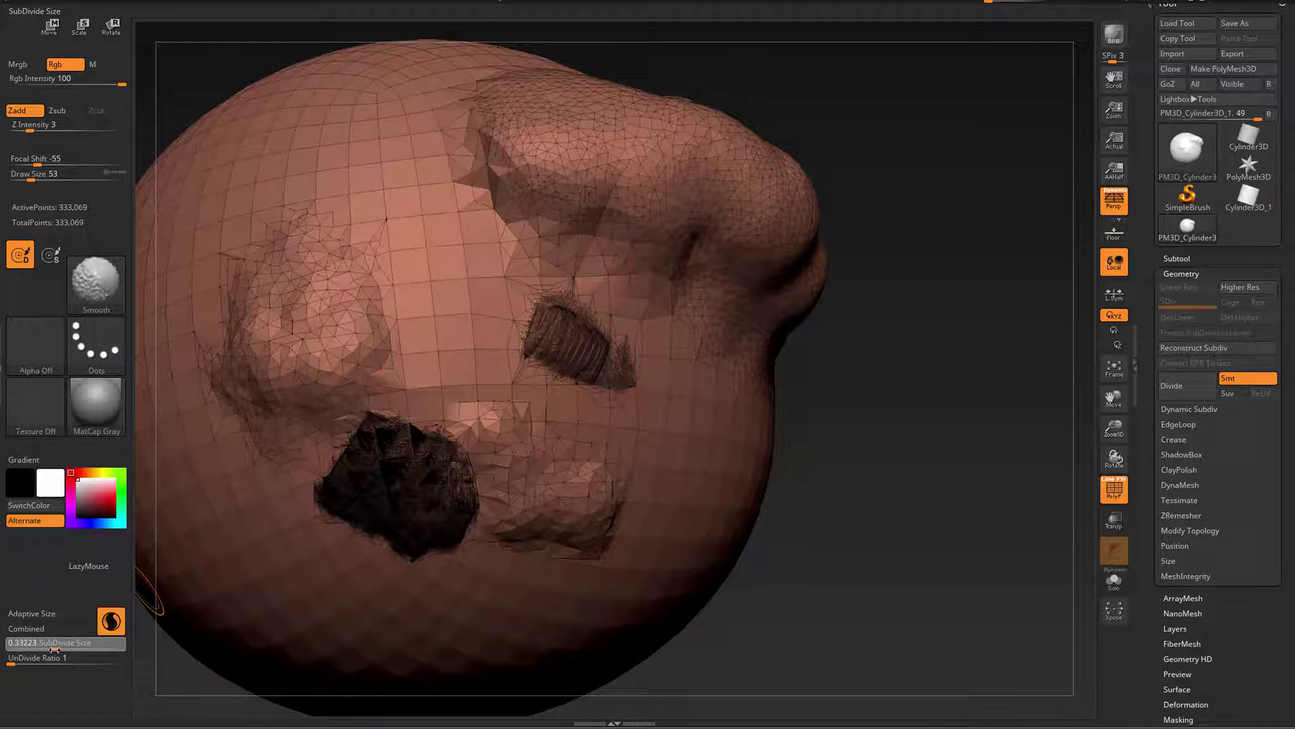
pyautogui.moveTo(55, 649); pyautogui.dragTo(54, 648)
pyautogui.moveTo(585, 482)
pyautogui.keyDown('shift'); pyautogui.mouseDown()
pyautogui.moveTo(521, 516)
pyautogui.moveTo(486, 448)
pyautogui.moveTo(597, 512)
pyautogui.moveTo(609, 536)
pyautogui.moveTo(572, 536)
pyautogui.mouseUp(); pyautogui.keyUp('shift')
# Step: Try to smooth the dense dark patch with Adaptive Size off, and undo the smoothing
pyautogui.moveTo(403, 468)
pyautogui.keyDown('shift'); pyautogui.mouseDown()
pyautogui.moveTo(391, 438)
pyautogui.moveTo(344, 466)
pyautogui.moveTo(386, 522)
pyautogui.moveTo(442, 496)
pyautogui.moveTo(435, 452)
pyautogui.moveTo(444, 506)
pyautogui.mouseUp(); pyautogui.keyUp('shift')
pyautogui.keyDown('shift'); pyautogui.moveTo(351, 466); pyautogui.dragTo(334, 498); pyautogui.keyUp('shift')
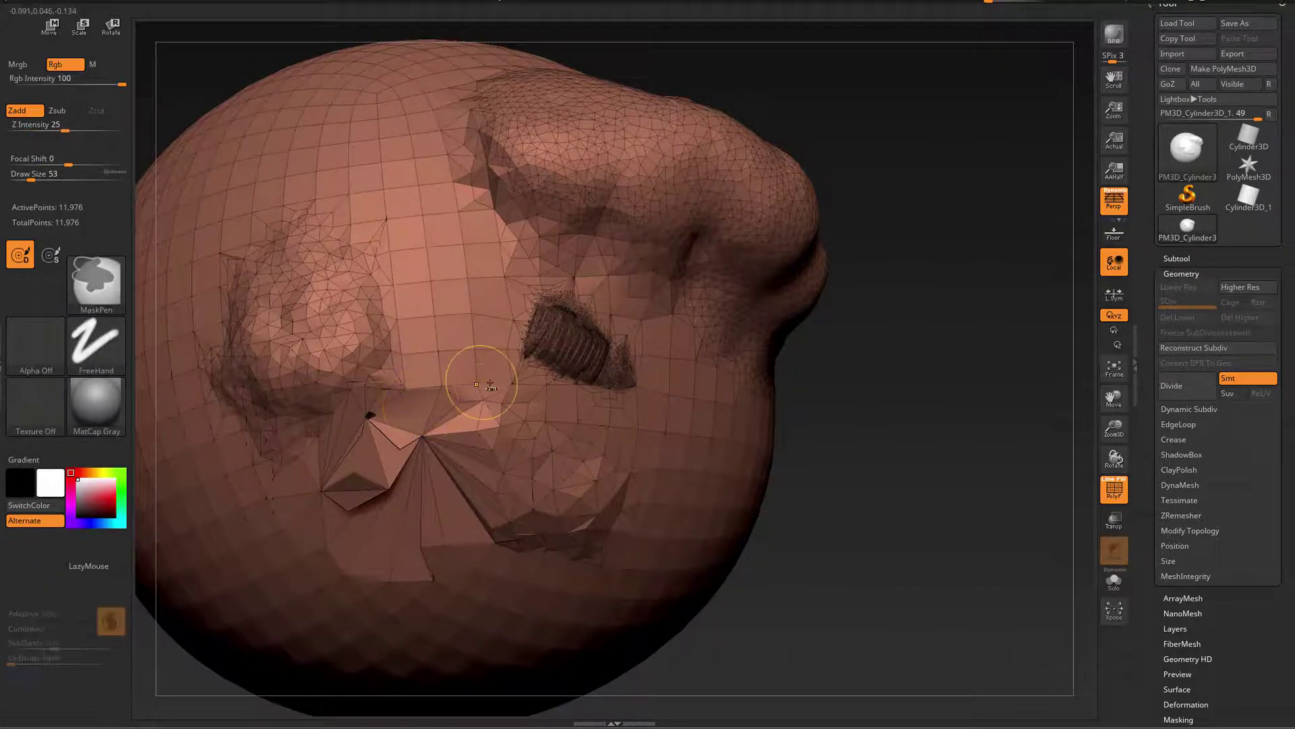
pyautogui.hotkey('ctrl', 'z')
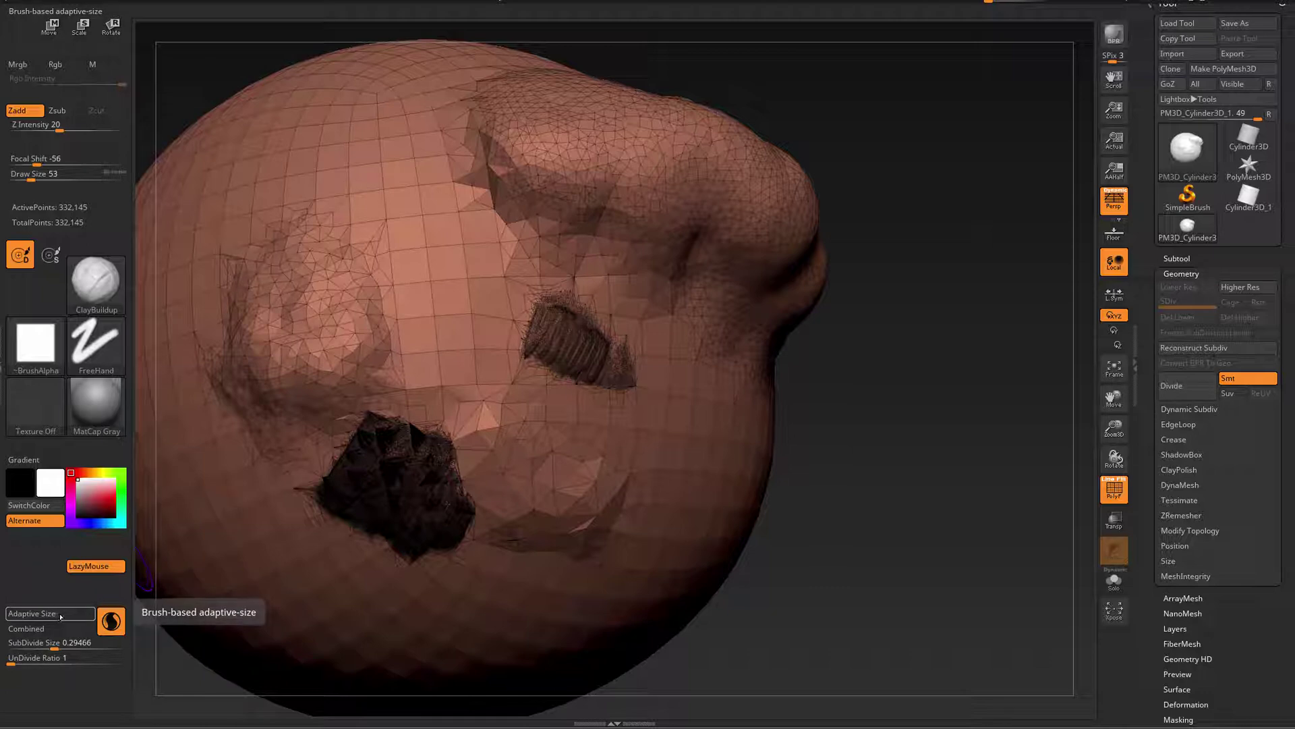
# Step: Turn on Adaptive Size and smooth across the dense dark patch at SubDivide Size 0.29466
pyautogui.click(62, 614)
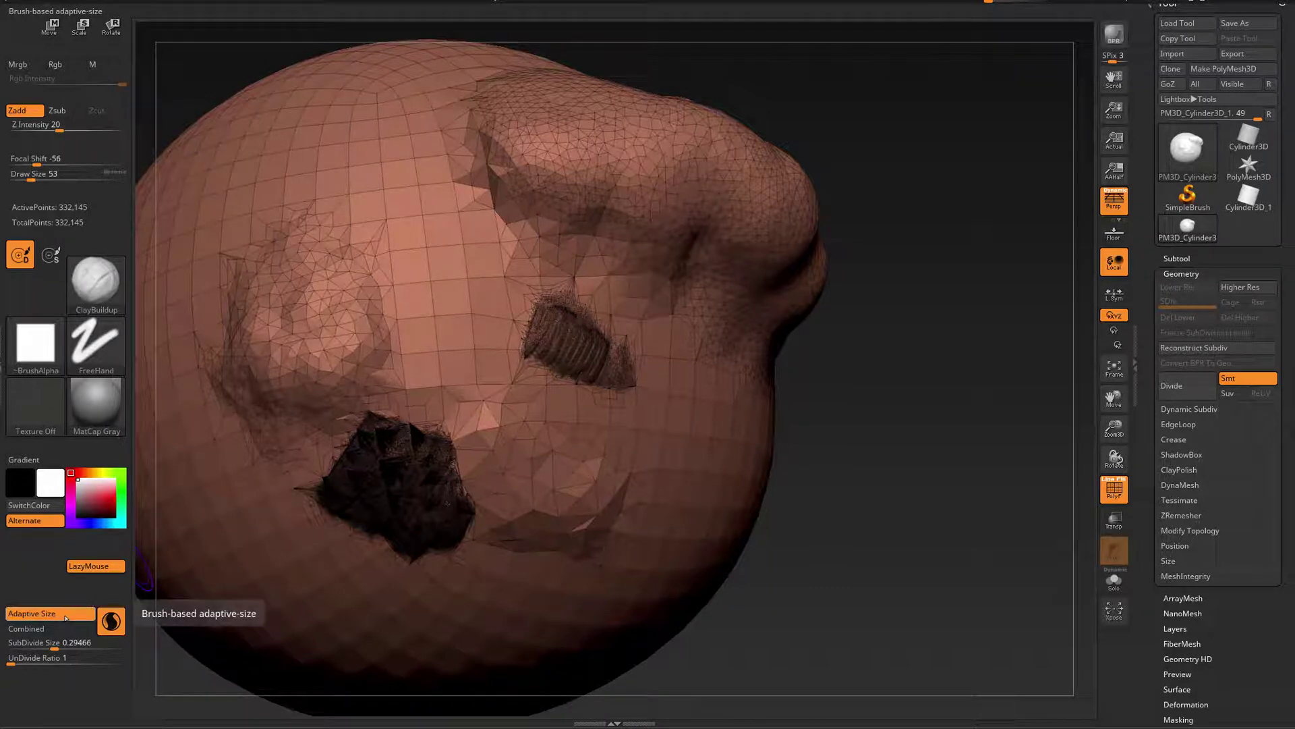
pyautogui.moveTo(407, 496)
pyautogui.keyDown('shift'); pyautogui.mouseDown()
pyautogui.moveTo(369, 432)
pyautogui.moveTo(341, 489)
pyautogui.mouseUp(); pyautogui.keyUp('shift')
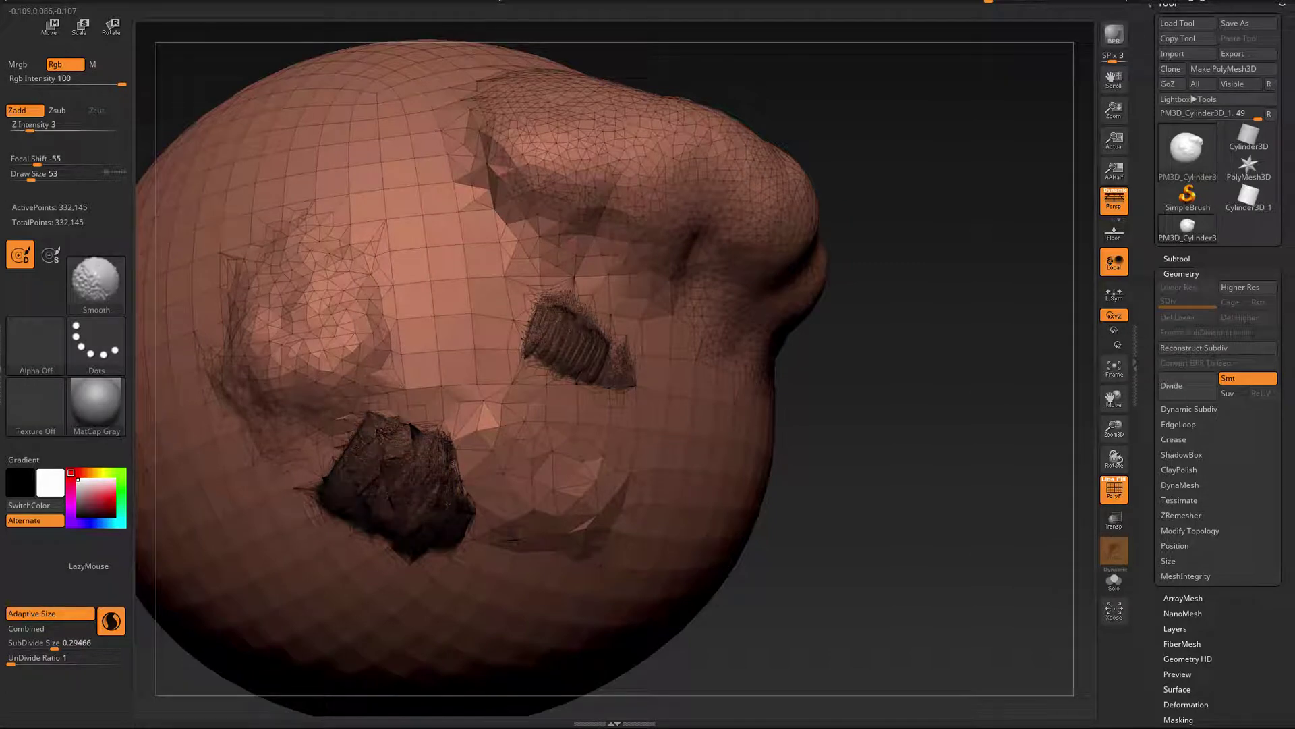
pyautogui.keyDown('shift'); pyautogui.moveTo(447, 503); pyautogui.dragTo(425, 529); pyautogui.keyUp('shift')
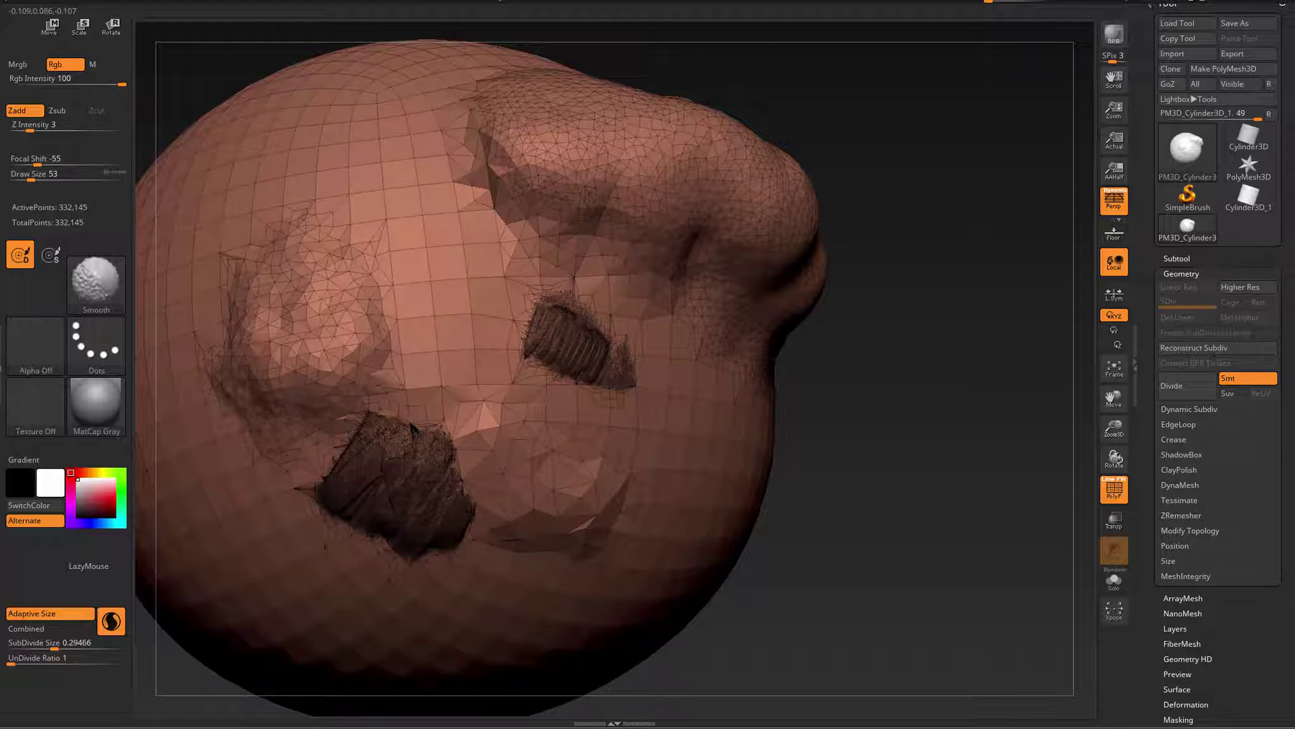
pyautogui.keyDown('shift'); pyautogui.moveTo(385, 506); pyautogui.dragTo(429, 467); pyautogui.keyUp('shift')
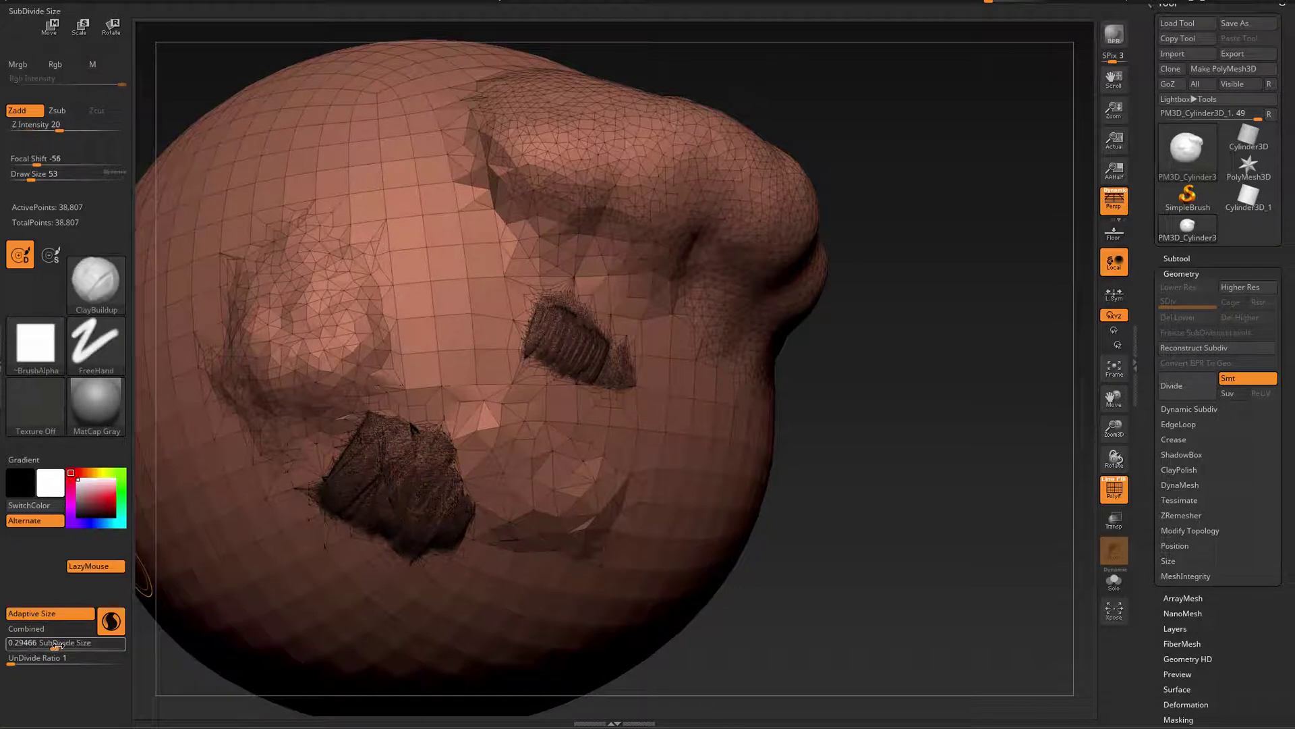
# Step: Smooth the dense lower patch at SubDivide Size 0.39712 and again at 0.92352
pyautogui.moveTo(55, 646); pyautogui.dragTo(58, 647)
pyautogui.keyDown('shift'); pyautogui.moveTo(395, 484); pyautogui.dragTo(392, 454); pyautogui.keyUp('shift')
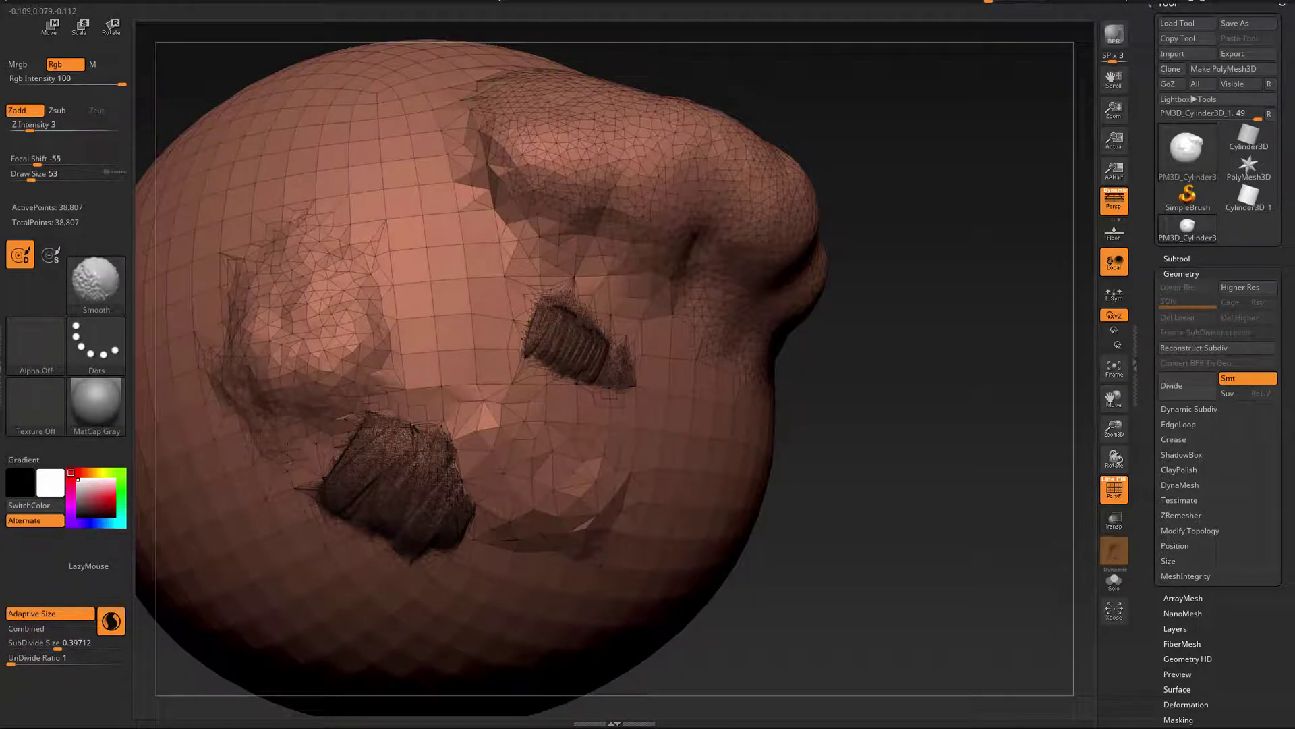
pyautogui.moveTo(63, 644); pyautogui.dragTo(67, 643)
pyautogui.moveTo(374, 452)
pyautogui.keyDown('shift'); pyautogui.mouseDown()
pyautogui.moveTo(361, 473)
pyautogui.moveTo(421, 479)
pyautogui.moveTo(443, 526)
pyautogui.moveTo(401, 548)
pyautogui.moveTo(397, 518)
pyautogui.mouseUp(); pyautogui.keyUp('shift')
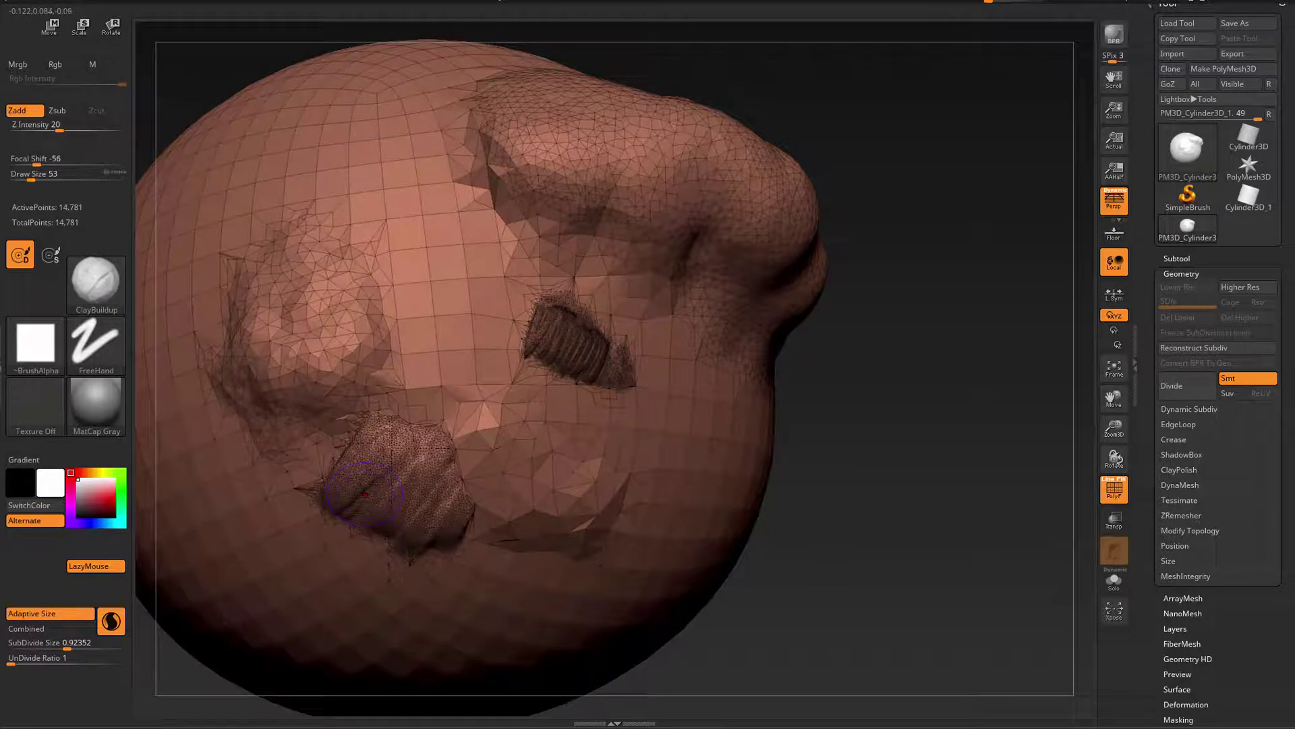
# Step: Try smoothing the dense lower patch with Adaptive Size off at SubDivide Size 0.92352, and undo it
pyautogui.click(69, 614)
pyautogui.press('shift')
pyautogui.moveTo(413, 468)
pyautogui.keyDown('shift'); pyautogui.mouseDown()
pyautogui.moveTo(364, 466)
pyautogui.moveTo(482, 548)
pyautogui.mouseUp(); pyautogui.keyUp('shift')
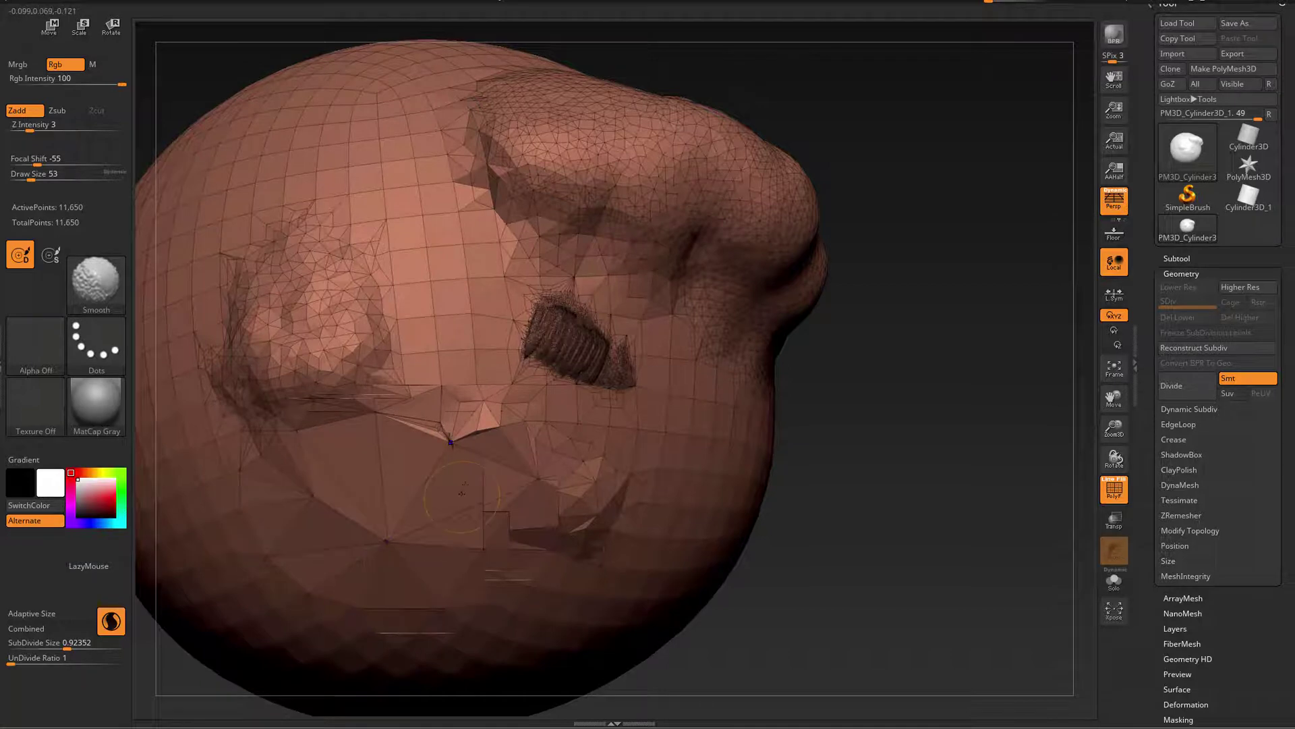
pyautogui.hotkey('ctrl', 'z')
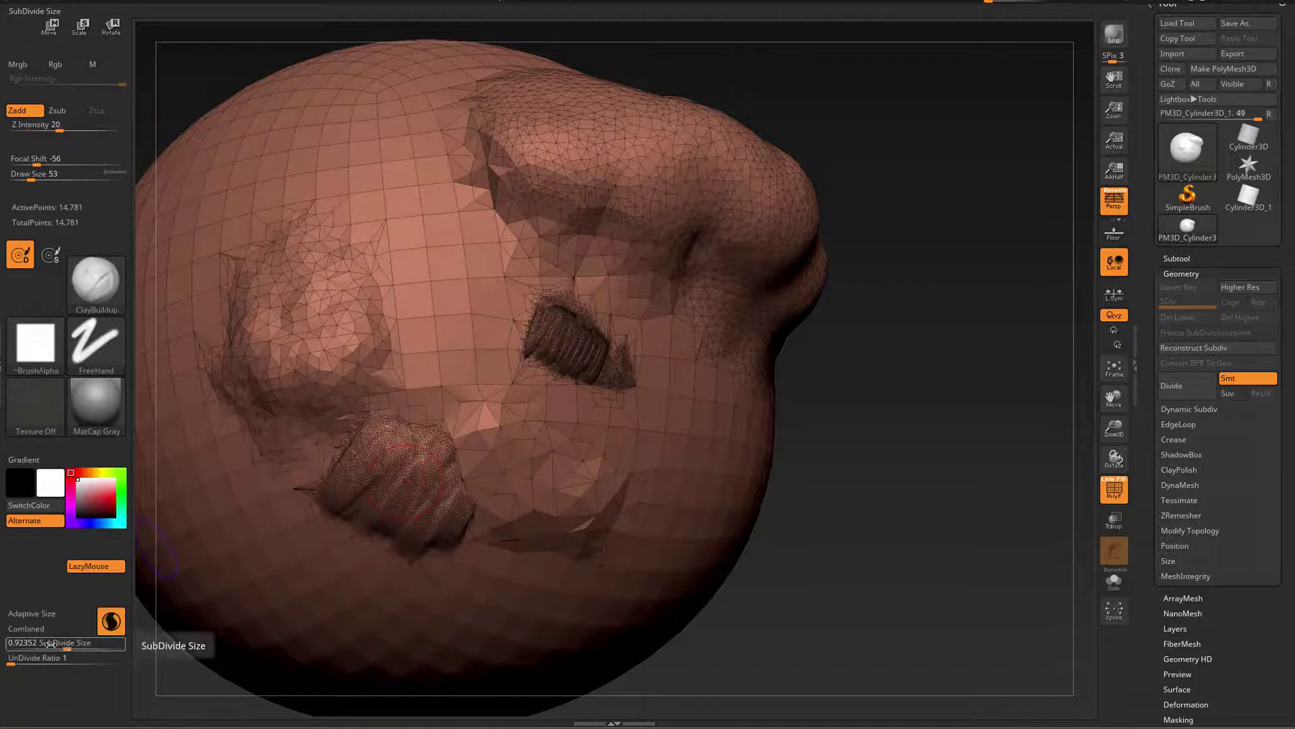
# Step: Set SubDivide Size to 0.05, try smoothing the lower patch and the small striped patch, and undo both
pyautogui.moveTo(59, 644); pyautogui.dragTo(11, 644)
pyautogui.click(14, 644)
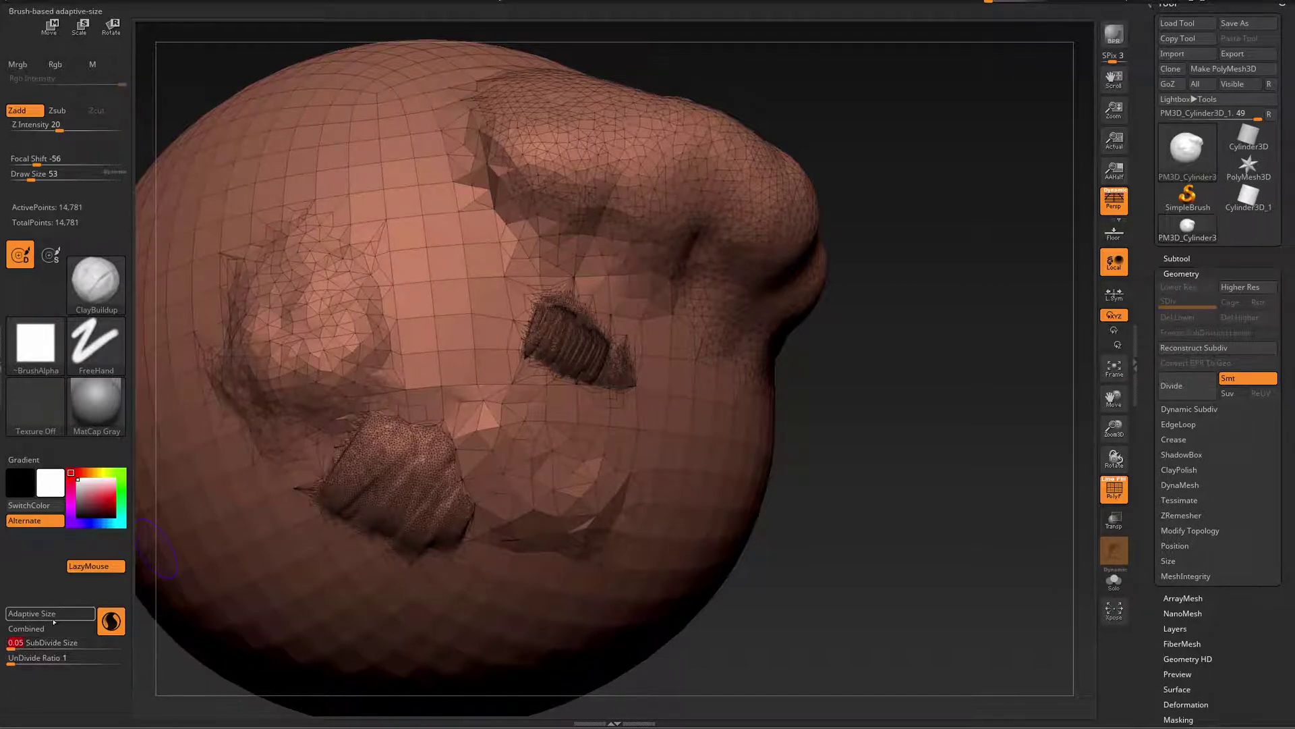
pyautogui.press('shift')
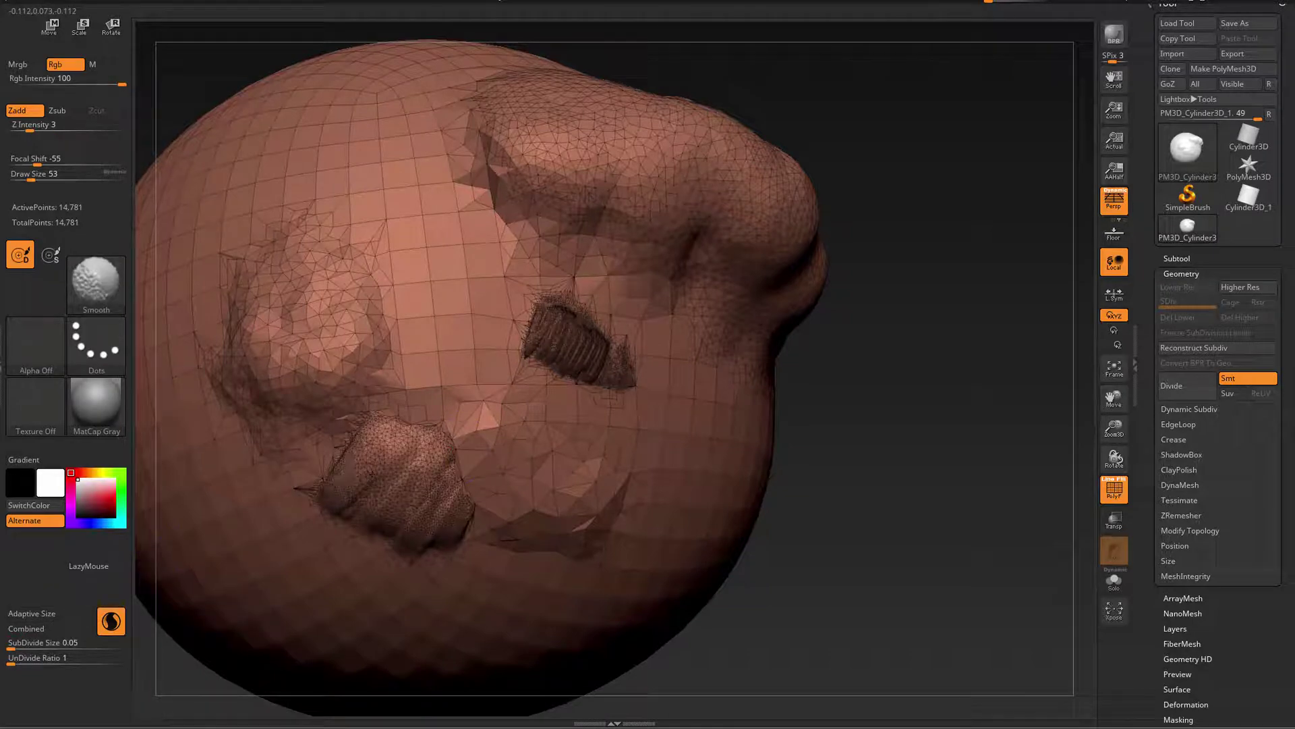
pyautogui.hotkey('ctrl', 'z')
pyautogui.moveTo(554, 320)
pyautogui.keyDown('shift'); pyautogui.mouseDown()
pyautogui.moveTo(561, 340)
pyautogui.moveTo(596, 352)
pyautogui.mouseUp(); pyautogui.keyUp('shift')
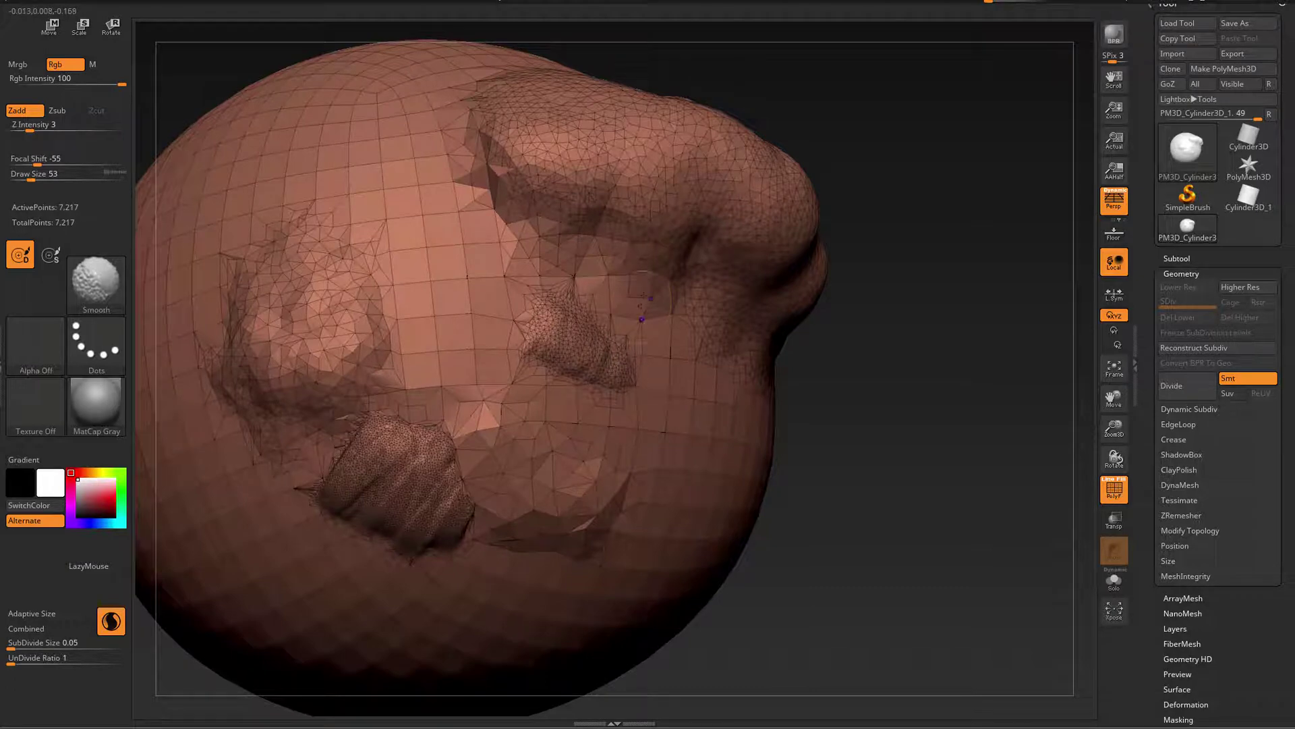
pyautogui.press('ctrl')
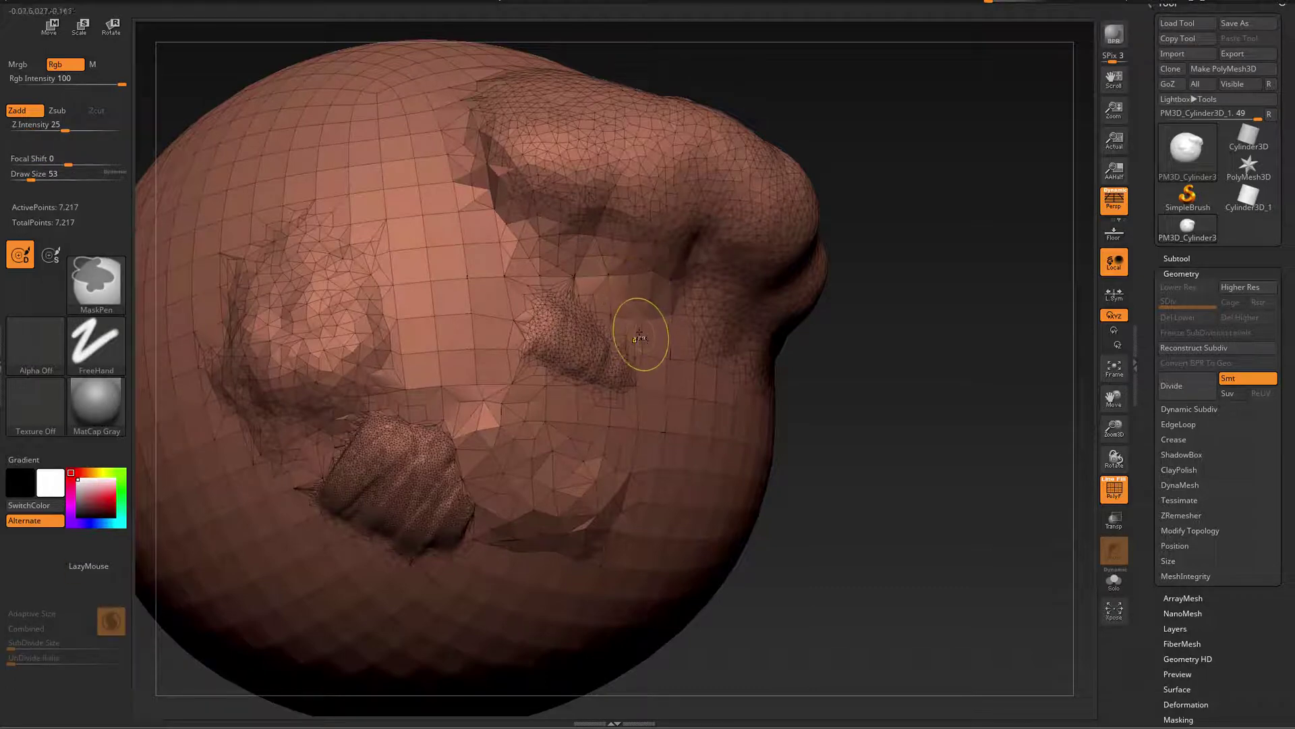
pyautogui.hotkey('ctrl', 'z')
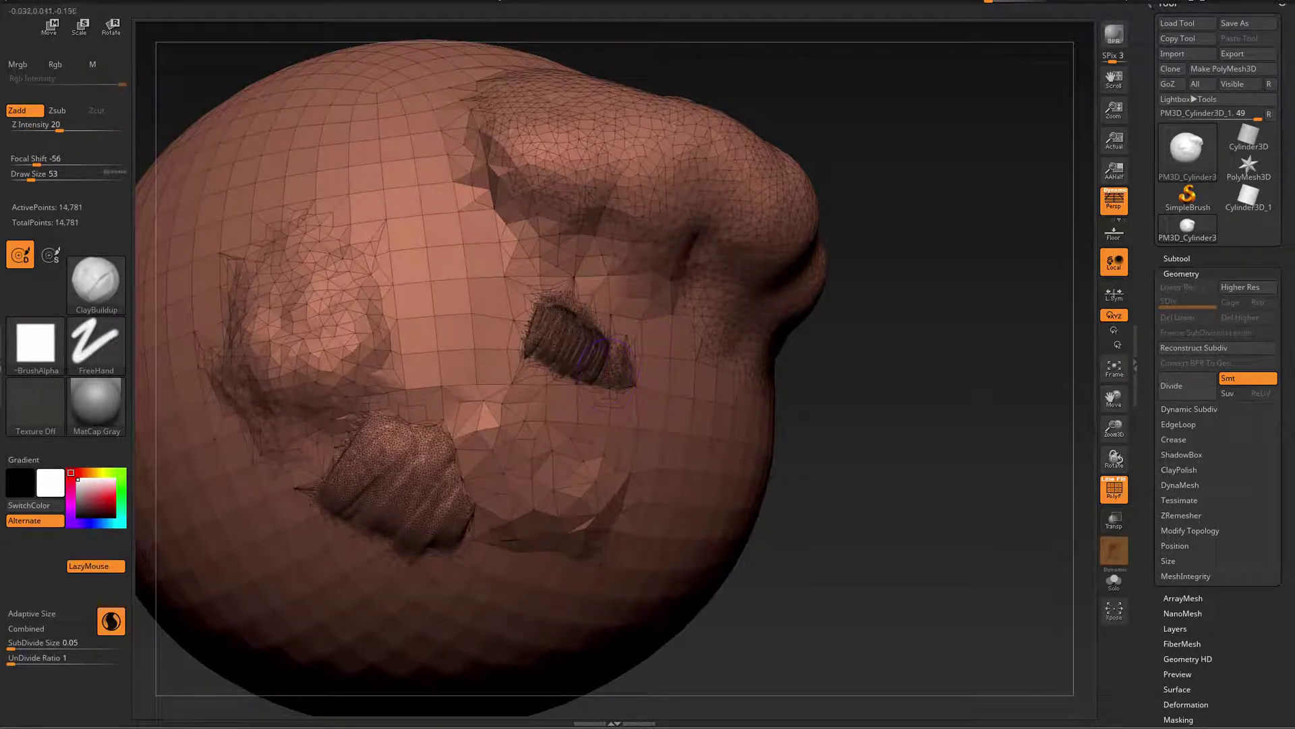
# Step: Turn on Adaptive Size and smooth the small striped patch, raising SubDivide Size to 0.07044
pyautogui.click(52, 615)
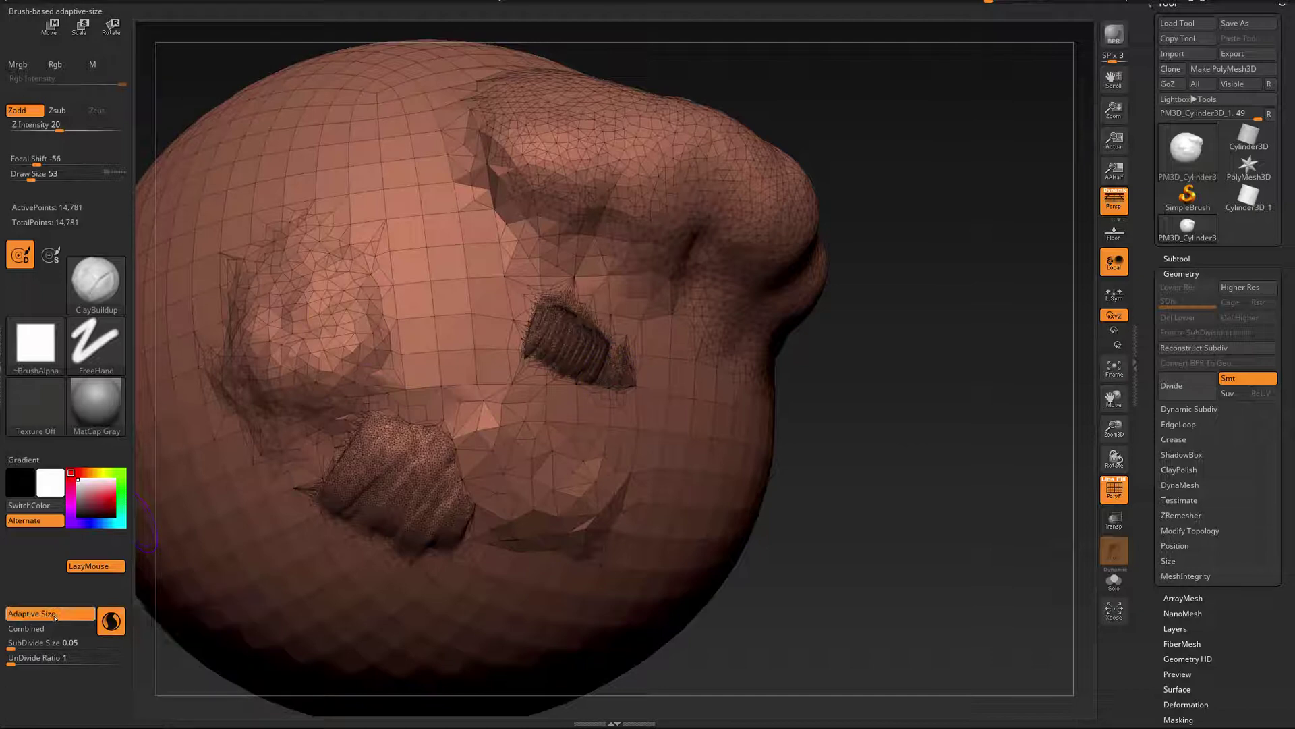
pyautogui.press('shift')
pyautogui.keyDown('shift'); pyautogui.moveTo(577, 345); pyautogui.dragTo(578, 342); pyautogui.keyUp('shift')
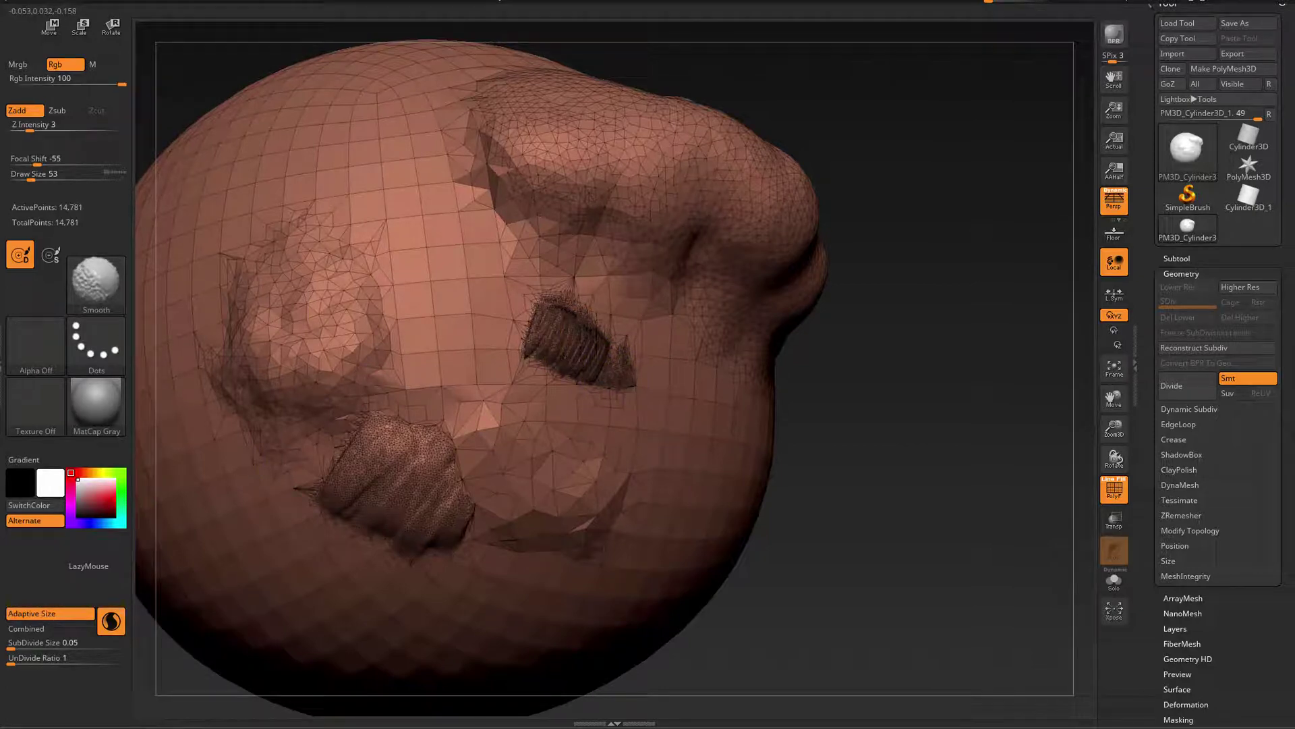
pyautogui.moveTo(20, 644); pyautogui.dragTo(37, 645)
pyautogui.press('shift')
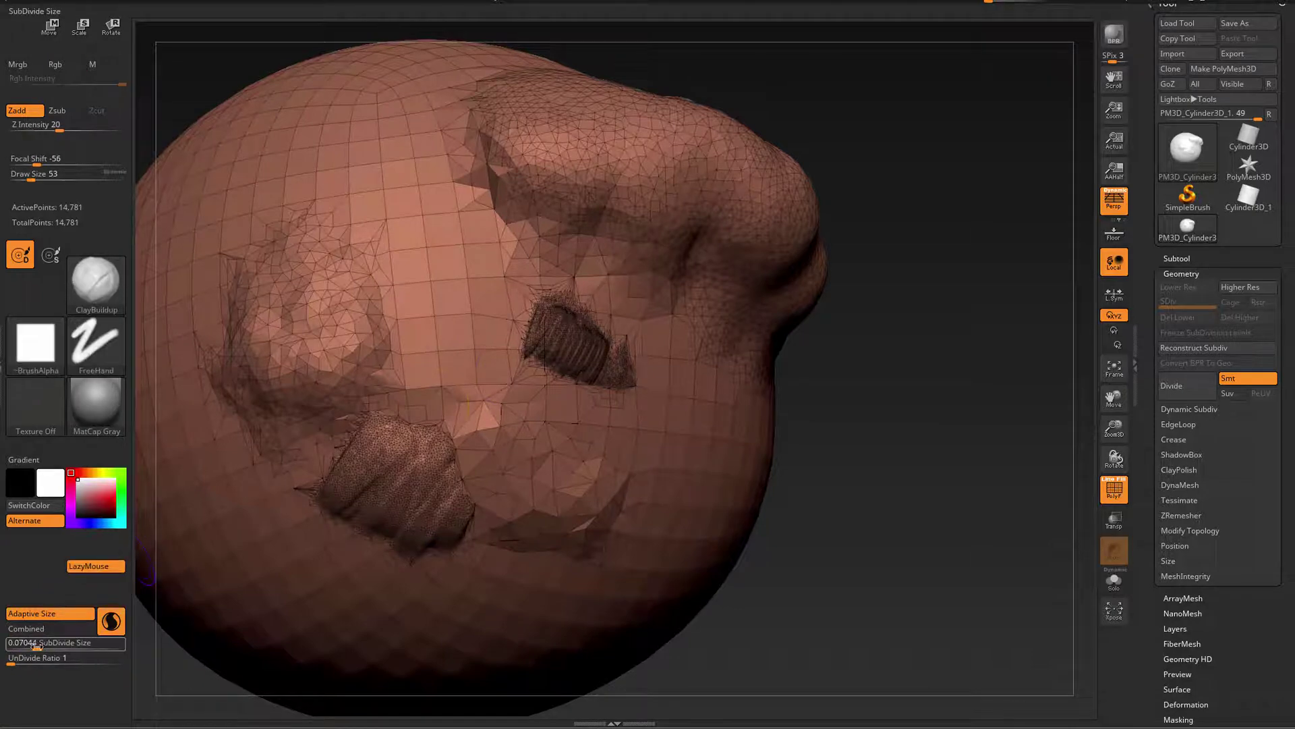
# Step: Try smoothing the small striped patch at SubDivide Size 0.78589 with Adaptive Size on, and undo it
pyautogui.click(66, 645)
pyautogui.press('shift')
pyautogui.moveTo(584, 334)
pyautogui.keyDown('shift'); pyautogui.mouseDown()
pyautogui.moveTo(543, 337)
pyautogui.moveTo(621, 367)
pyautogui.mouseUp(); pyautogui.keyUp('shift')
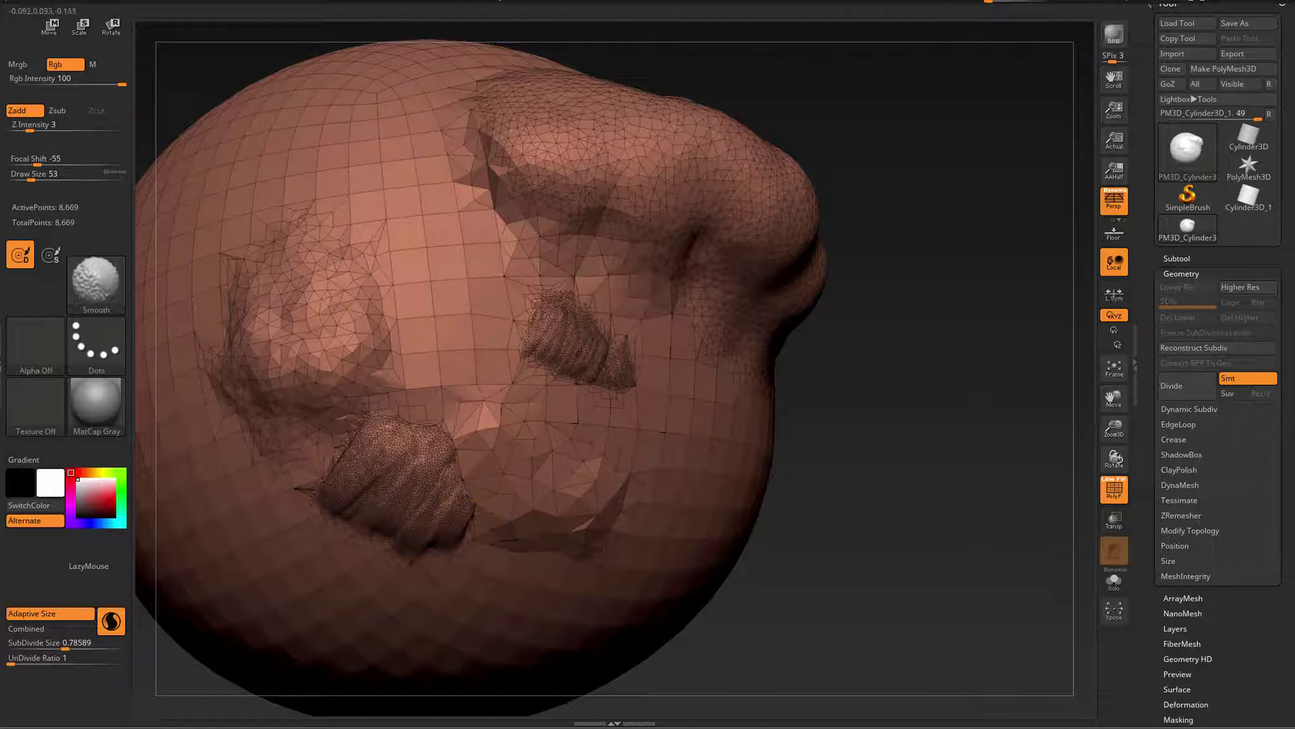
pyautogui.hotkey('ctrl', 'z')
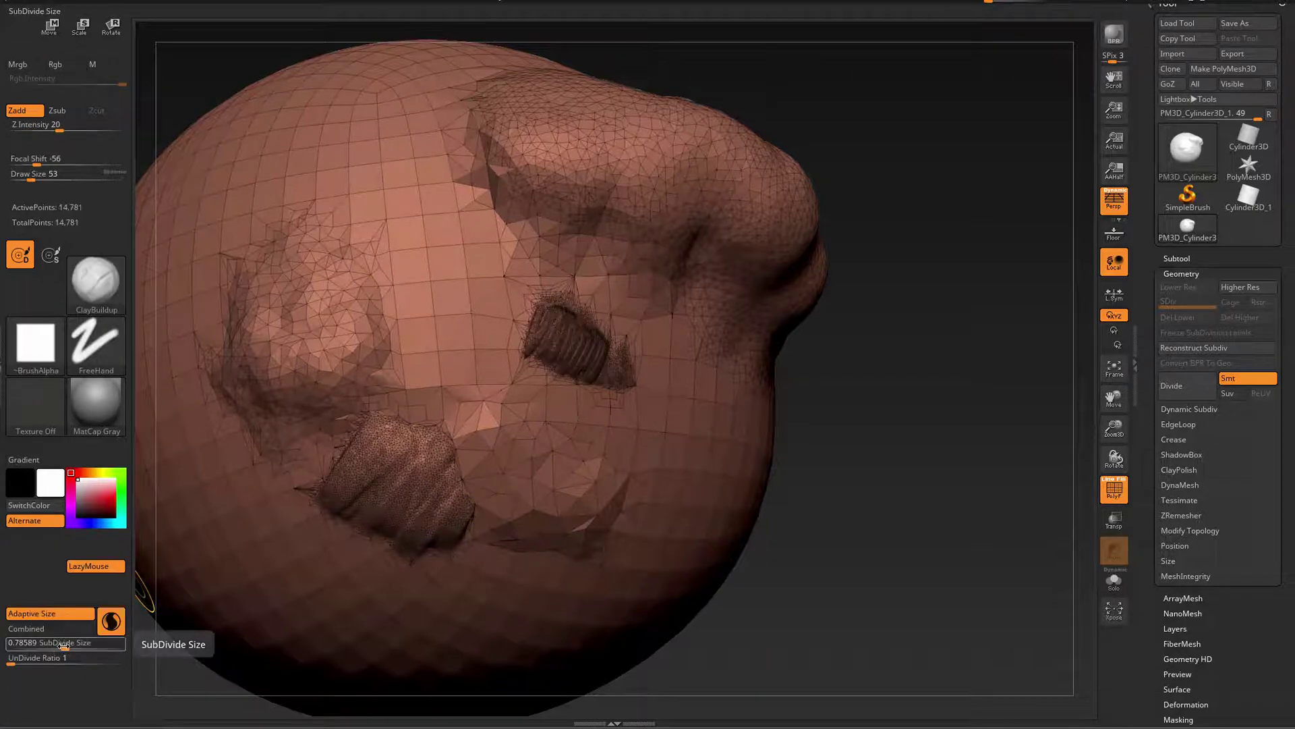
# Step: Lower SubDivide Size slightly and smooth the small striped patch with Adaptive Size on
pyautogui.moveTo(64, 645); pyautogui.dragTo(60, 645)
pyautogui.keyDown('shift'); pyautogui.moveTo(585, 344); pyautogui.dragTo(567, 332); pyautogui.keyUp('shift')
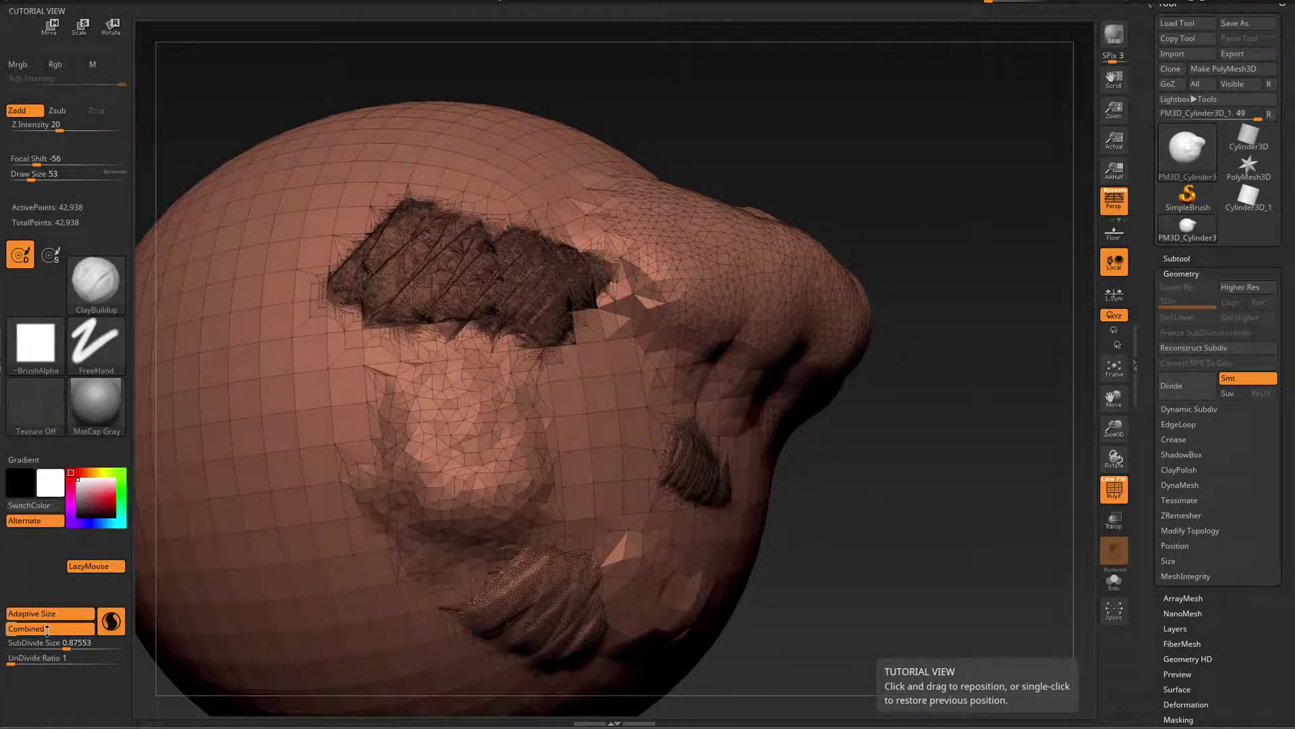
# Step: Turn off the Combined divide and undivide mode
pyautogui.click(47, 629)
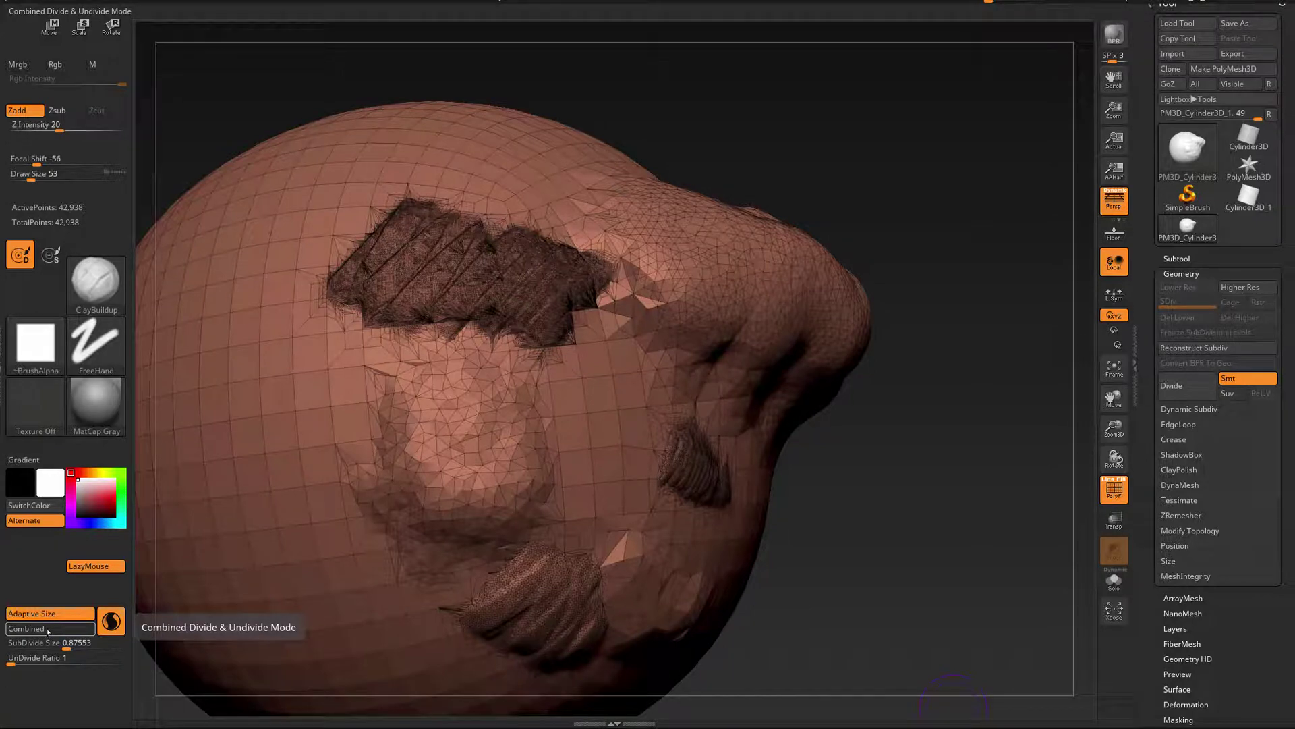
# Step: Turn Combined back on and sculpt a ClayBuildup stroke over the right end of the large striped patch at Draw Size 53
pyautogui.click(49, 630)
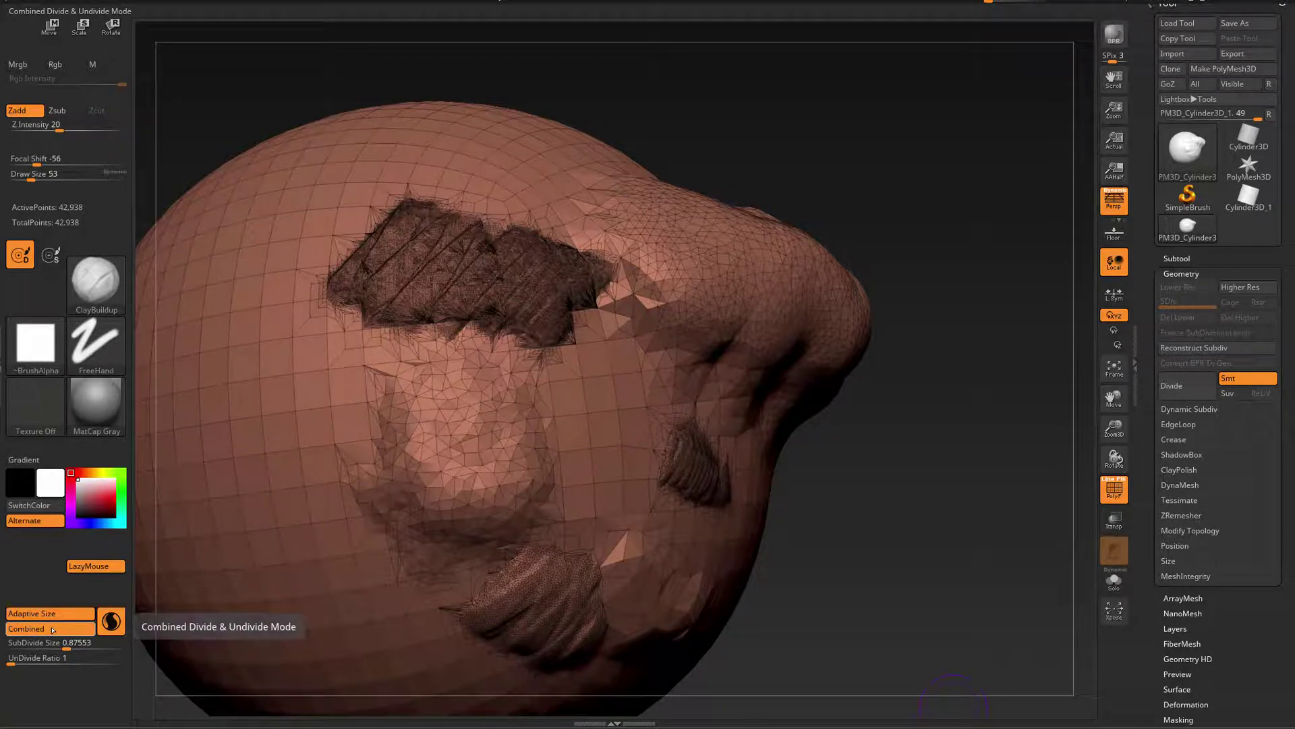
pyautogui.press('ctrl')
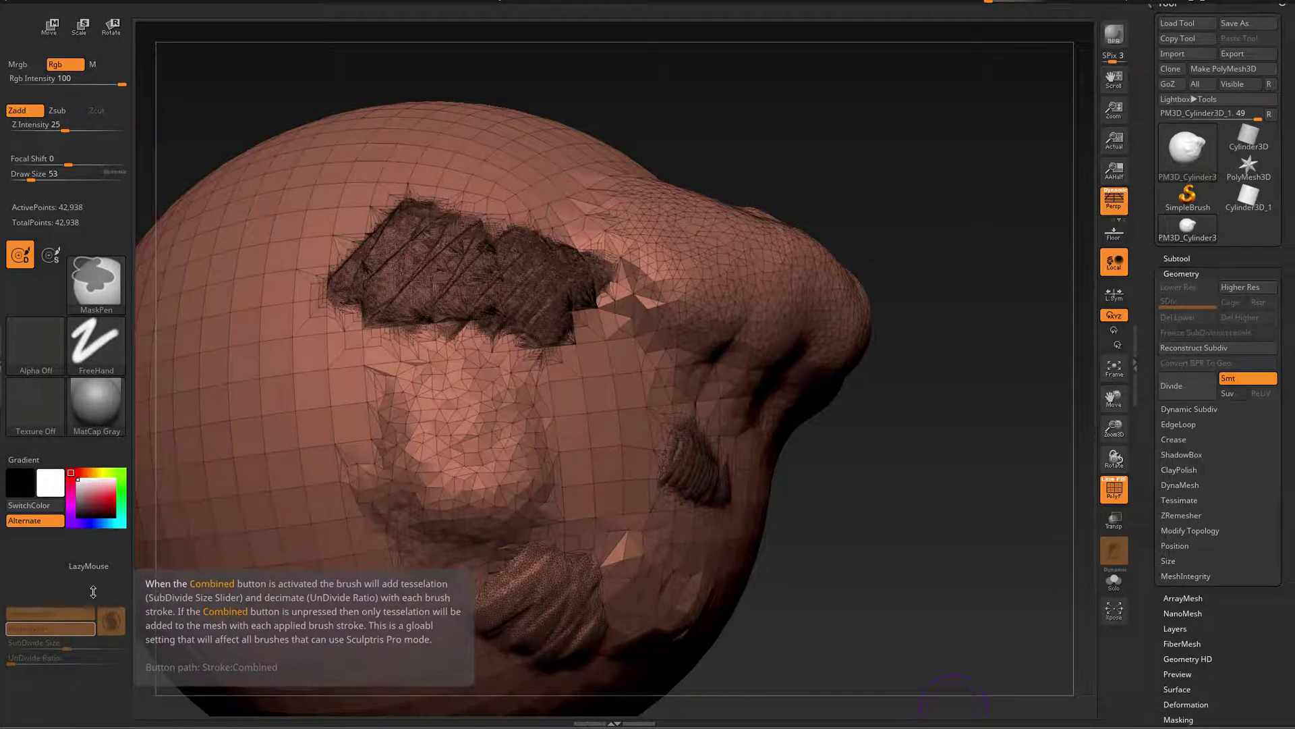
pyautogui.press('ctrl')
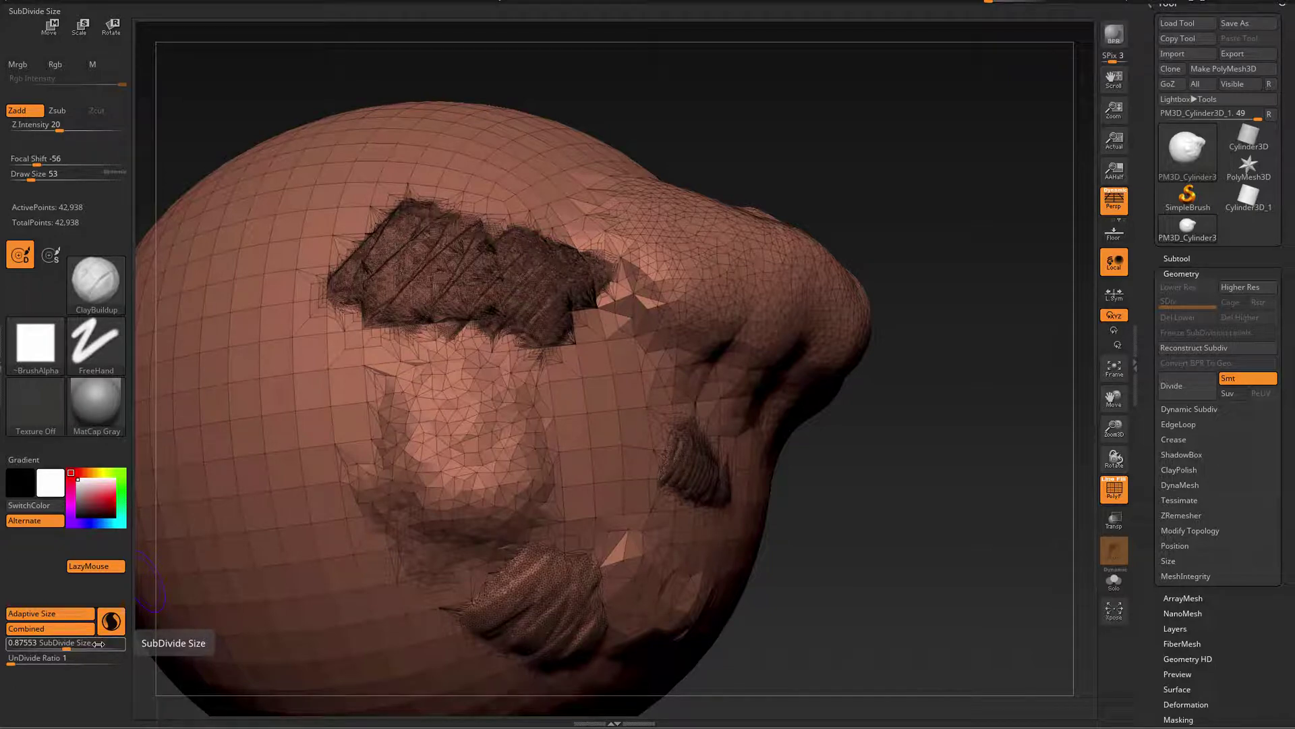
pyautogui.moveTo(695, 233)
pyautogui.mouseDown()
pyautogui.moveTo(658, 230)
pyautogui.moveTo(695, 263)
pyautogui.moveTo(601, 286)
pyautogui.moveTo(506, 263)
pyautogui.moveTo(553, 334)
pyautogui.moveTo(550, 320)
pyautogui.moveTo(506, 330)
pyautogui.moveTo(489, 307)
pyautogui.moveTo(499, 270)
pyautogui.moveTo(573, 250)
pyautogui.moveTo(607, 256)
pyautogui.moveTo(681, 216)
pyautogui.moveTo(705, 269)
pyautogui.moveTo(621, 310)
pyautogui.moveTo(604, 307)
pyautogui.moveTo(675, 253)
pyautogui.moveTo(580, 276)
pyautogui.moveTo(620, 283)
pyautogui.mouseUp()
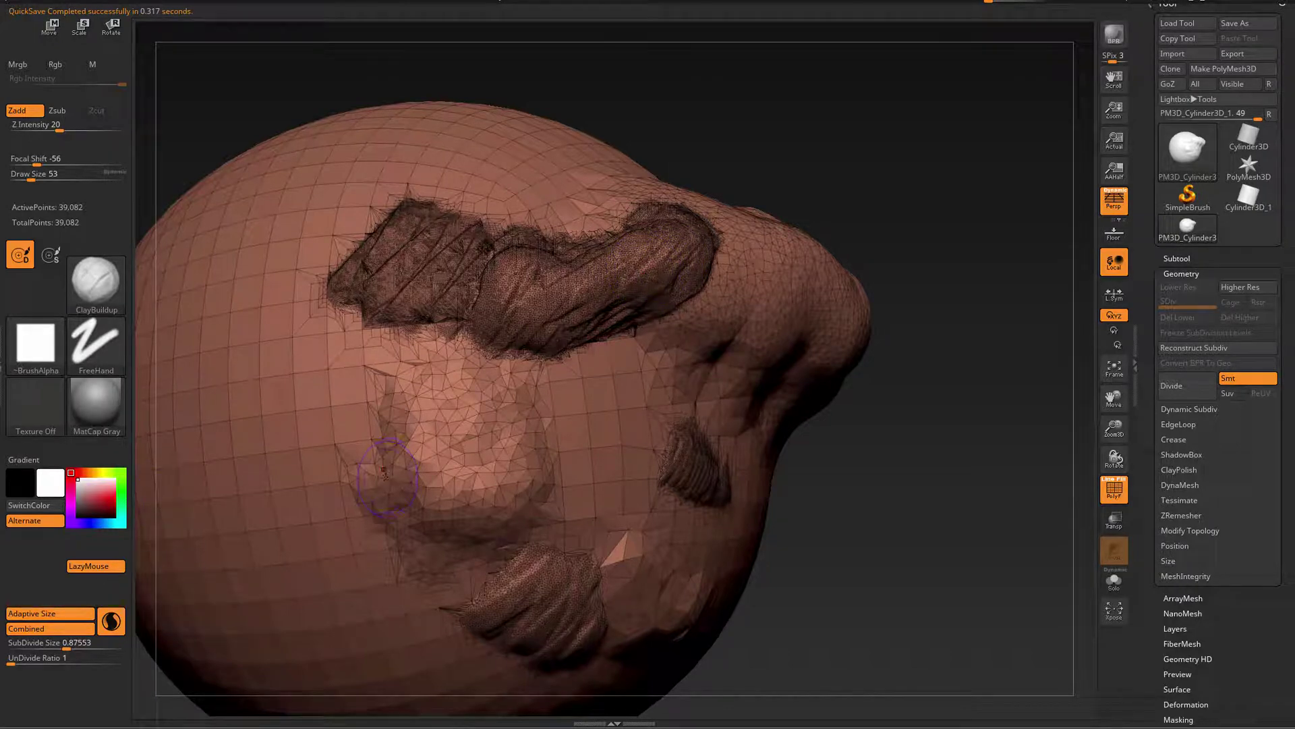
# Step: Set Draw Size to 147 and sculpt broad ClayBuildup strokes beside and over the large striped patch
pyautogui.press('s')
pyautogui.moveTo(388, 482); pyautogui.dragTo(400, 481)
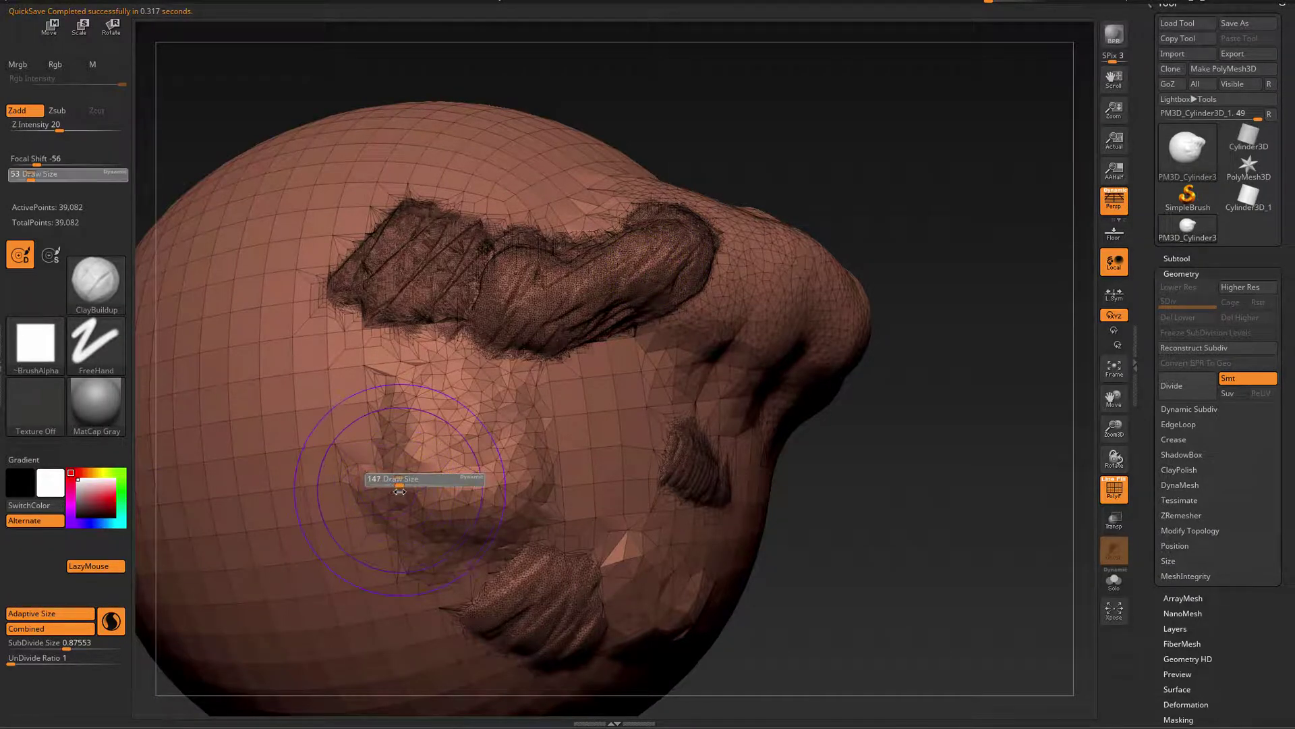
pyautogui.moveTo(264, 400)
pyautogui.mouseDown()
pyautogui.moveTo(263, 419)
pyautogui.moveTo(311, 439)
pyautogui.moveTo(246, 398)
pyautogui.moveTo(287, 279)
pyautogui.moveTo(336, 398)
pyautogui.moveTo(309, 459)
pyautogui.moveTo(215, 415)
pyautogui.moveTo(222, 512)
pyautogui.moveTo(317, 513)
pyautogui.moveTo(270, 472)
pyautogui.moveTo(330, 543)
pyautogui.moveTo(398, 581)
pyautogui.moveTo(324, 621)
pyautogui.mouseUp()
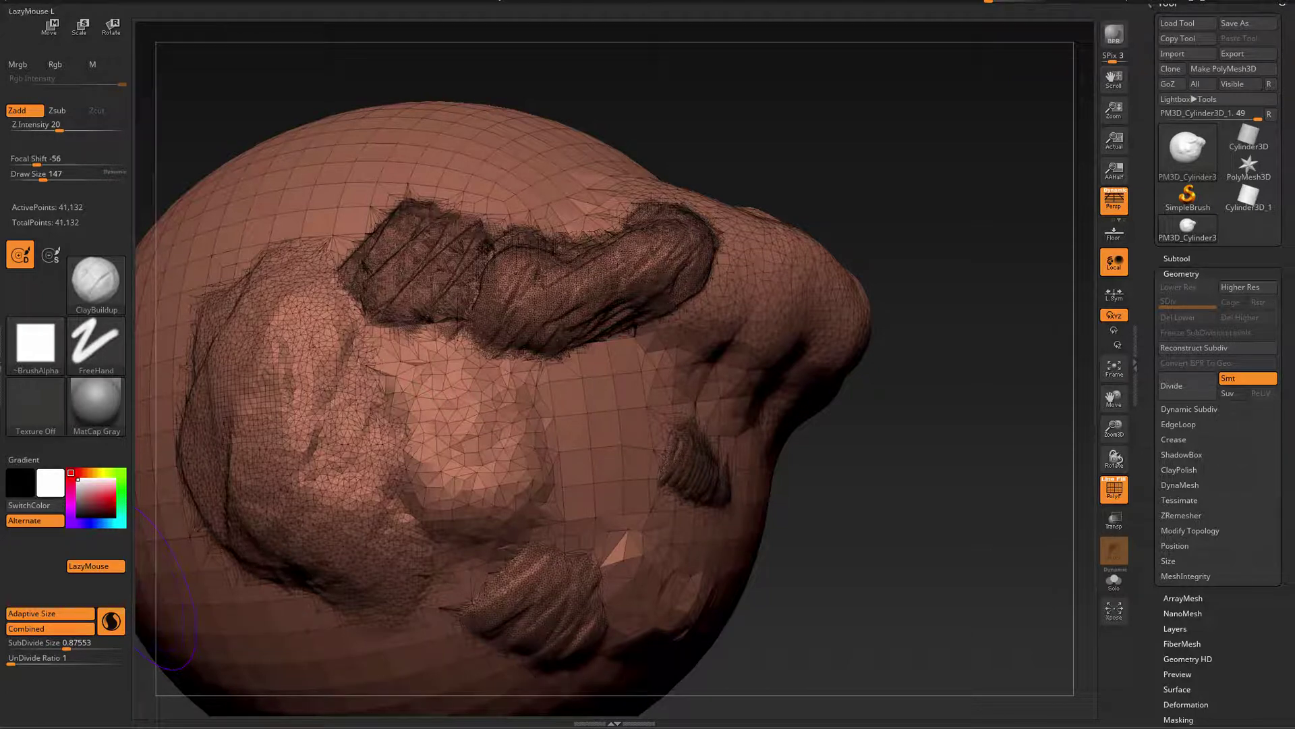
pyautogui.moveTo(447, 247)
pyautogui.mouseDown()
pyautogui.moveTo(367, 290)
pyautogui.moveTo(405, 242)
pyautogui.moveTo(387, 234)
pyautogui.moveTo(351, 277)
pyautogui.moveTo(422, 260)
pyautogui.moveTo(469, 269)
pyautogui.moveTo(461, 307)
pyautogui.moveTo(501, 291)
pyautogui.mouseUp()
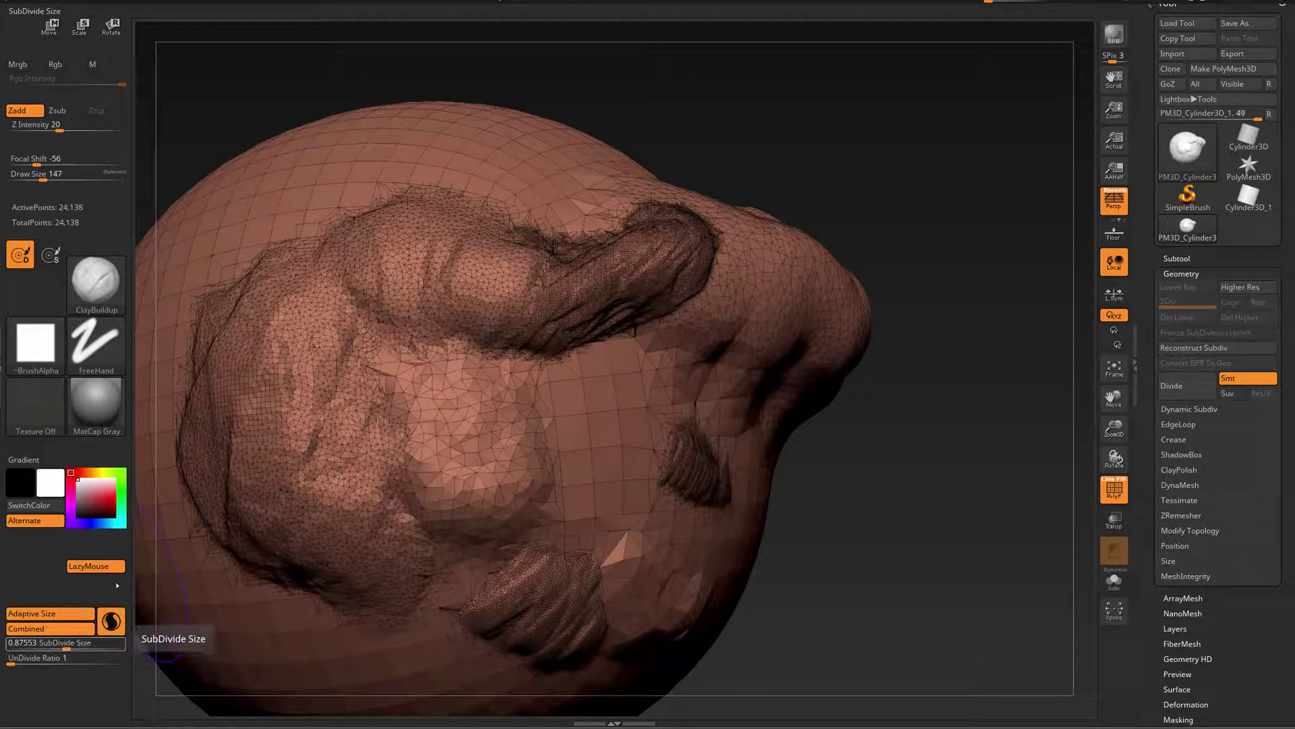
pyautogui.moveTo(503, 301)
pyautogui.mouseDown()
pyautogui.moveTo(545, 292)
pyautogui.moveTo(580, 256)
pyautogui.moveTo(560, 327)
pyautogui.mouseUp()
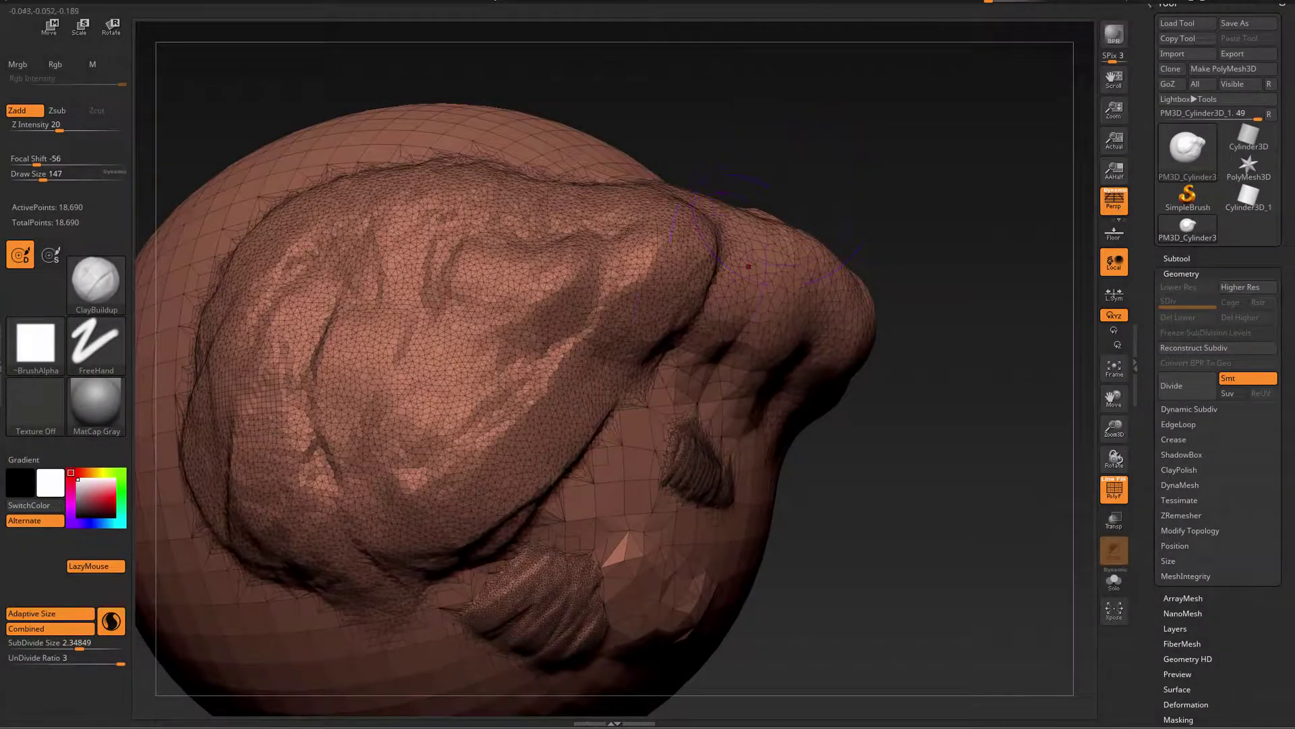
# Step: Set UnDivide Ratio to 1 and smooth the upper-left part of the enlarged sculpted area
pyautogui.moveTo(82, 660); pyautogui.dragTo(5, 659)
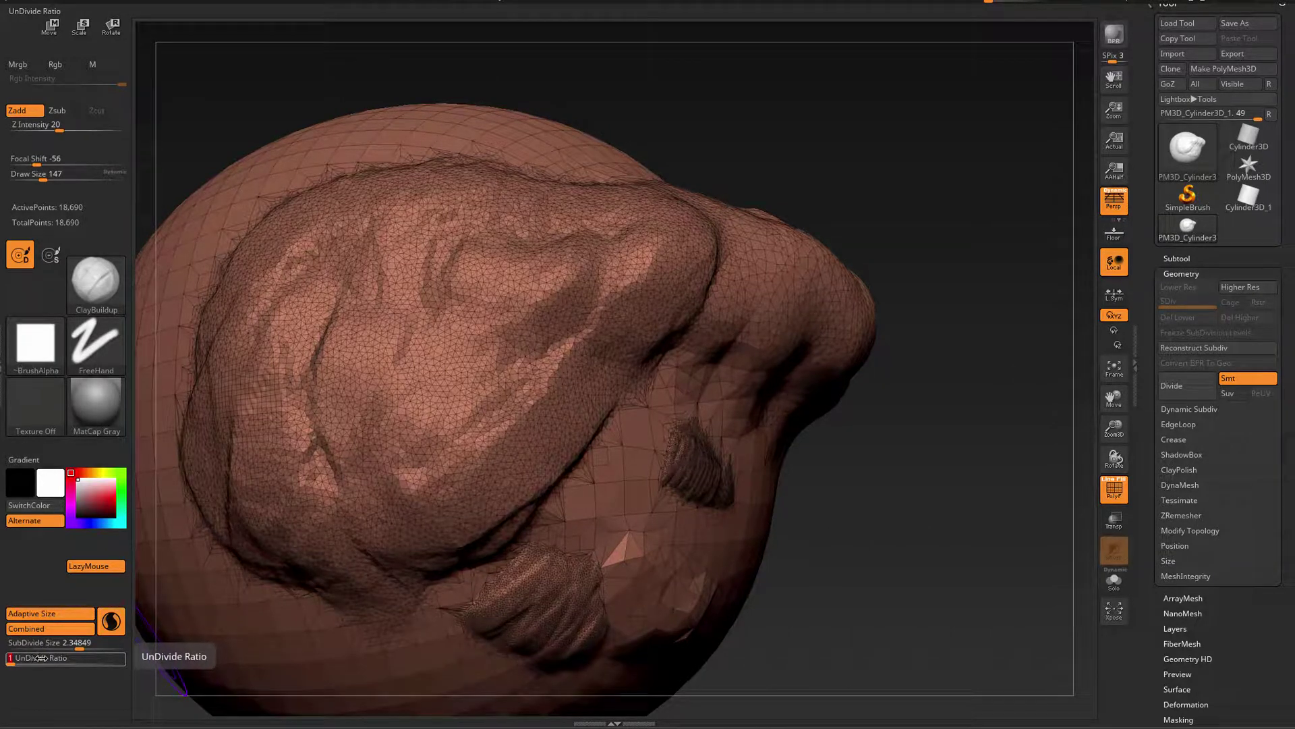
pyautogui.press('ctrl')
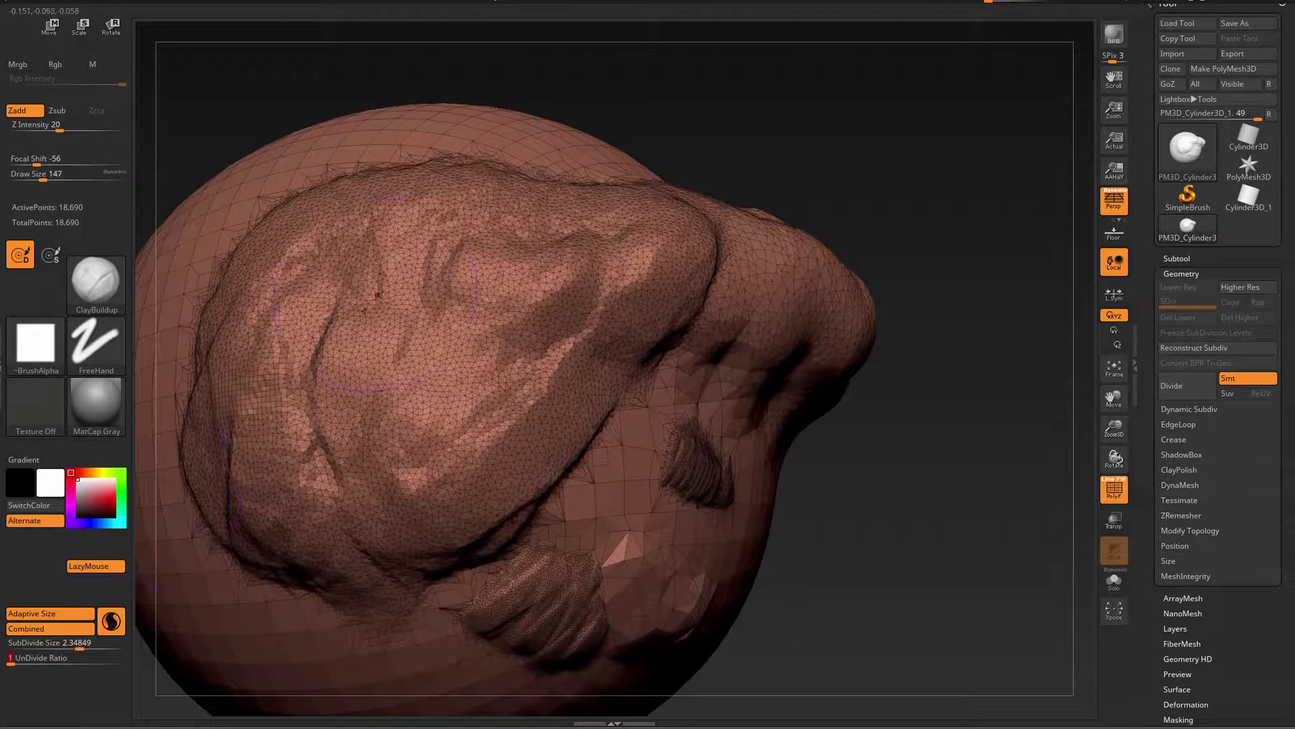
pyautogui.press('shift')
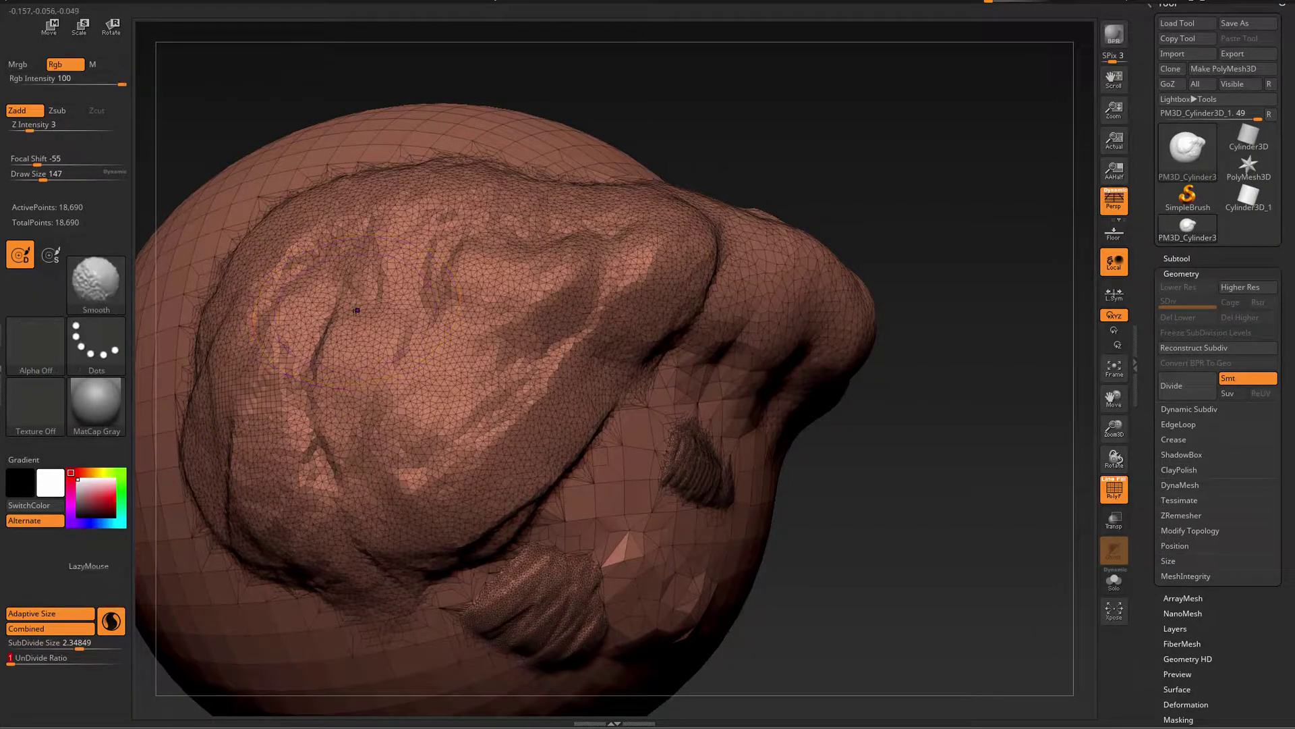
pyautogui.moveTo(331, 254)
pyautogui.keyDown('shift'); pyautogui.mouseDown()
pyautogui.moveTo(341, 277)
pyautogui.moveTo(317, 297)
pyautogui.moveTo(323, 312)
pyautogui.mouseUp(); pyautogui.keyUp('shift')
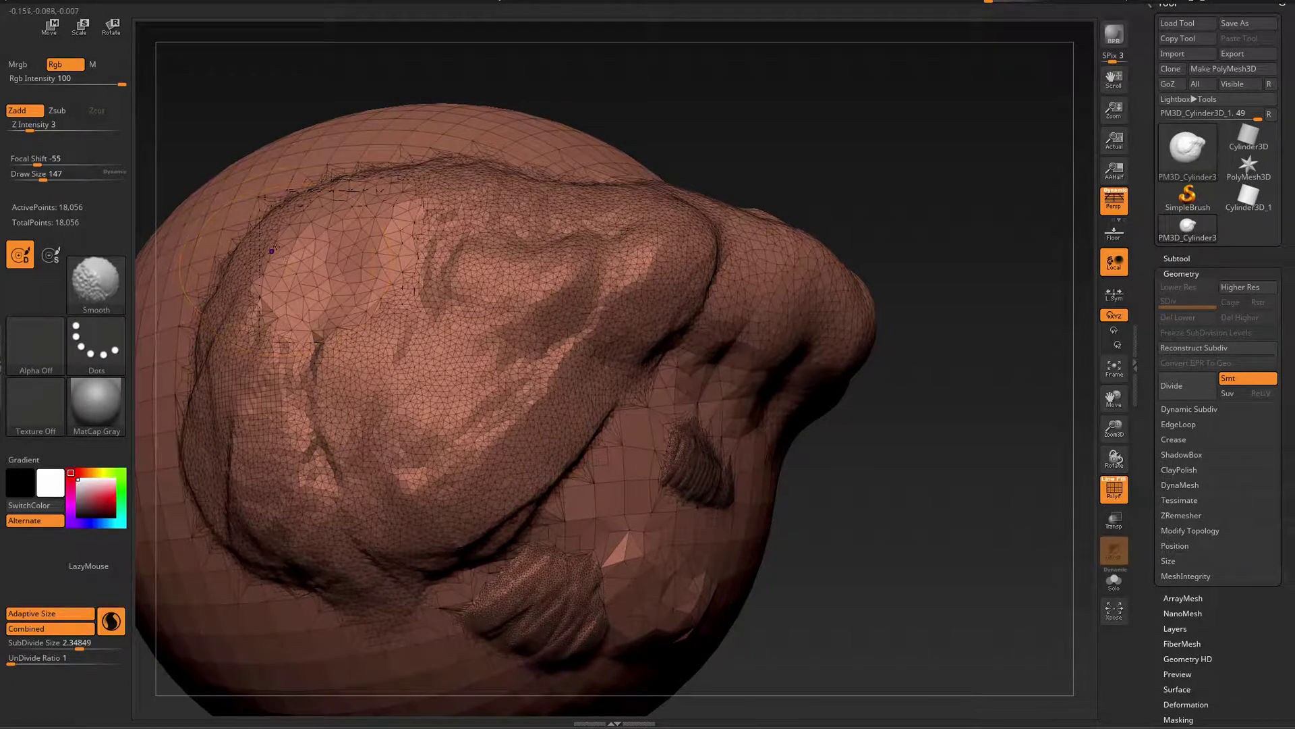
pyautogui.moveTo(278, 232)
pyautogui.mouseDown()
pyautogui.moveTo(270, 317)
pyautogui.moveTo(248, 352)
pyautogui.mouseUp()
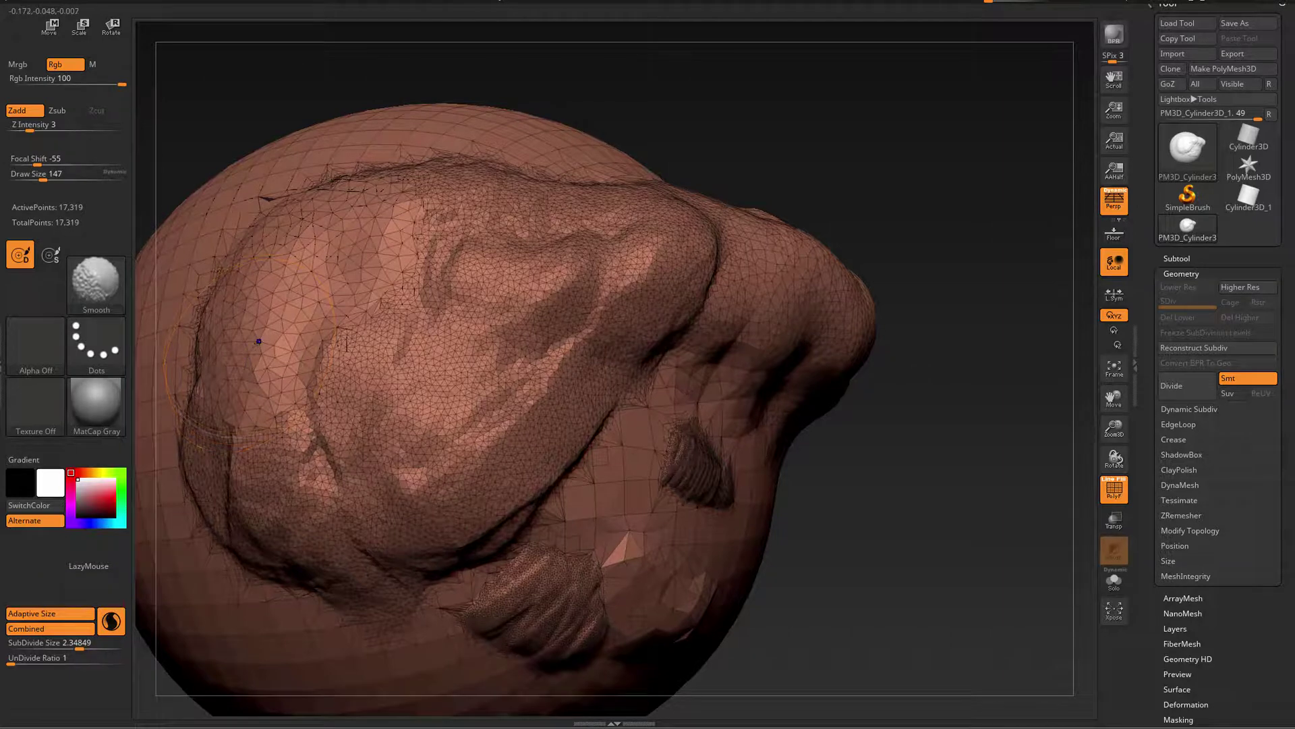
pyautogui.keyDown('shift'); pyautogui.moveTo(259, 341); pyautogui.dragTo(261, 348); pyautogui.keyUp('shift')
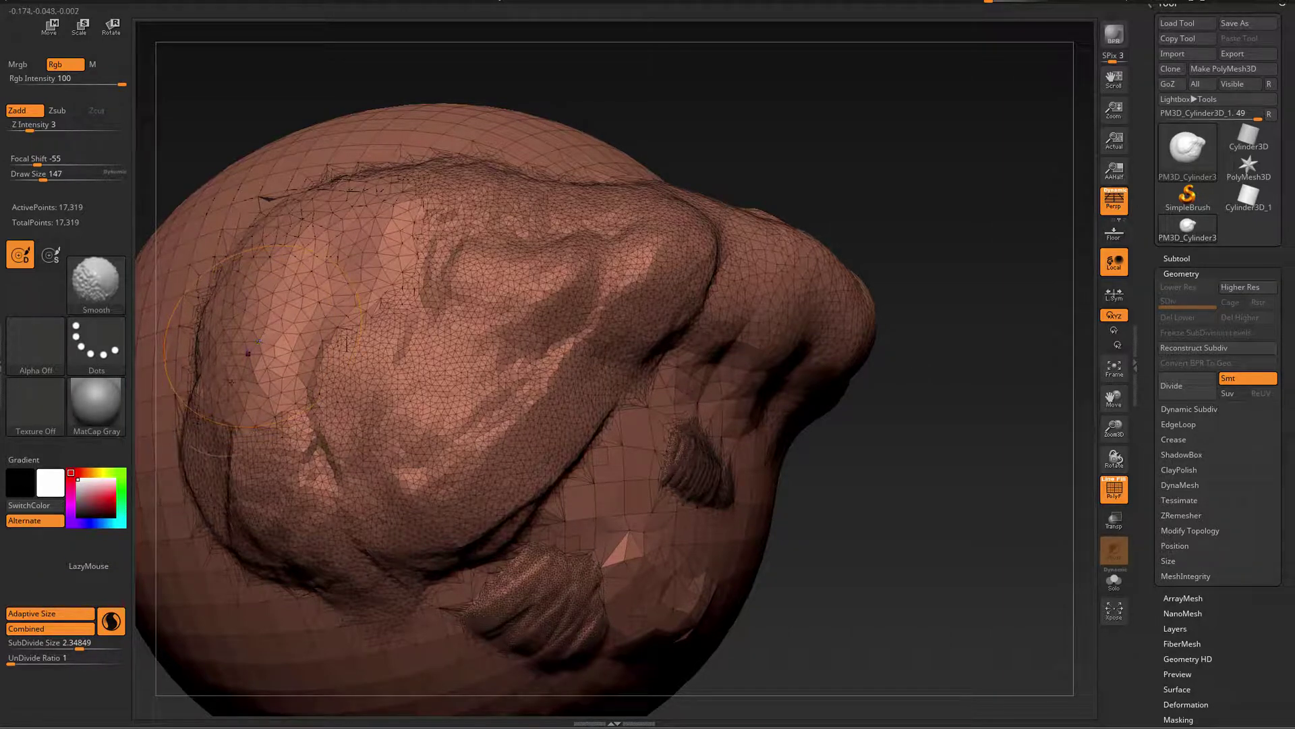
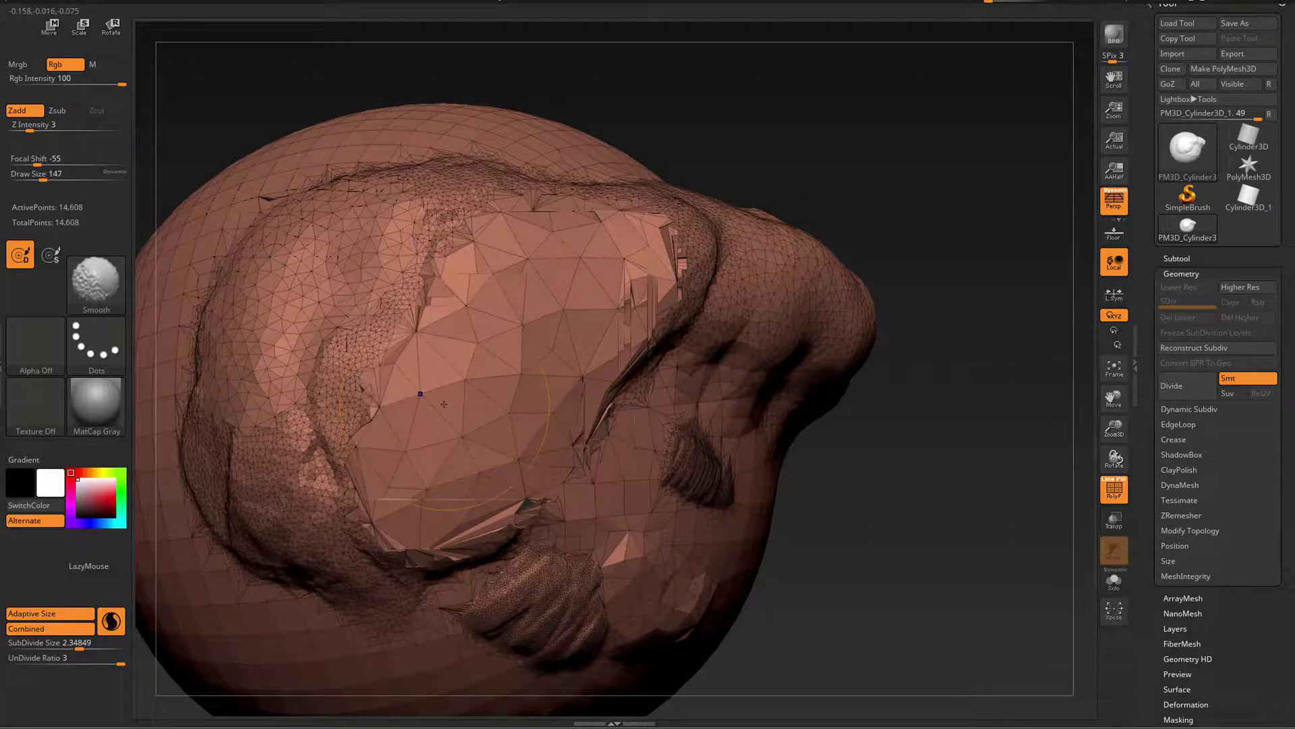
# Step: Return UnDivide Ratio to 1 and smooth the coarse polygons across the center of the sculpted area
pyautogui.press('ctrl')
pyautogui.moveTo(85, 663)
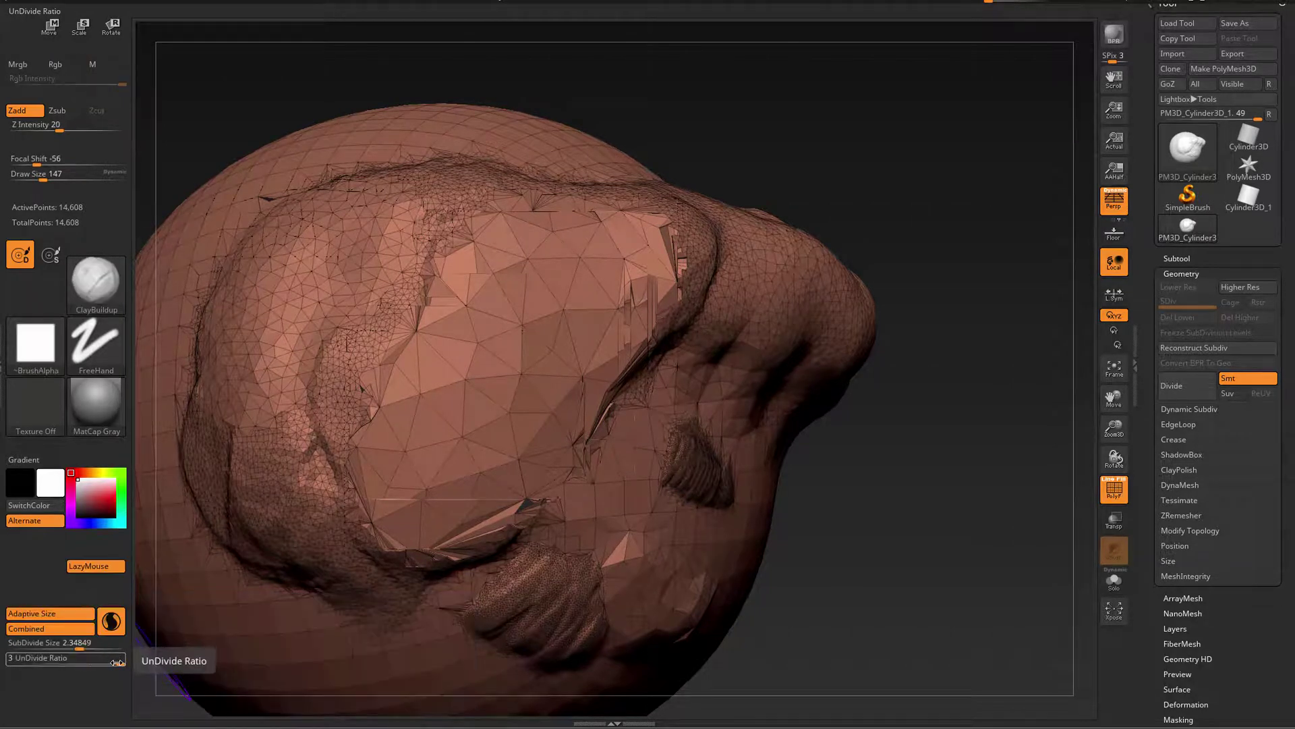
pyautogui.click(86, 660)
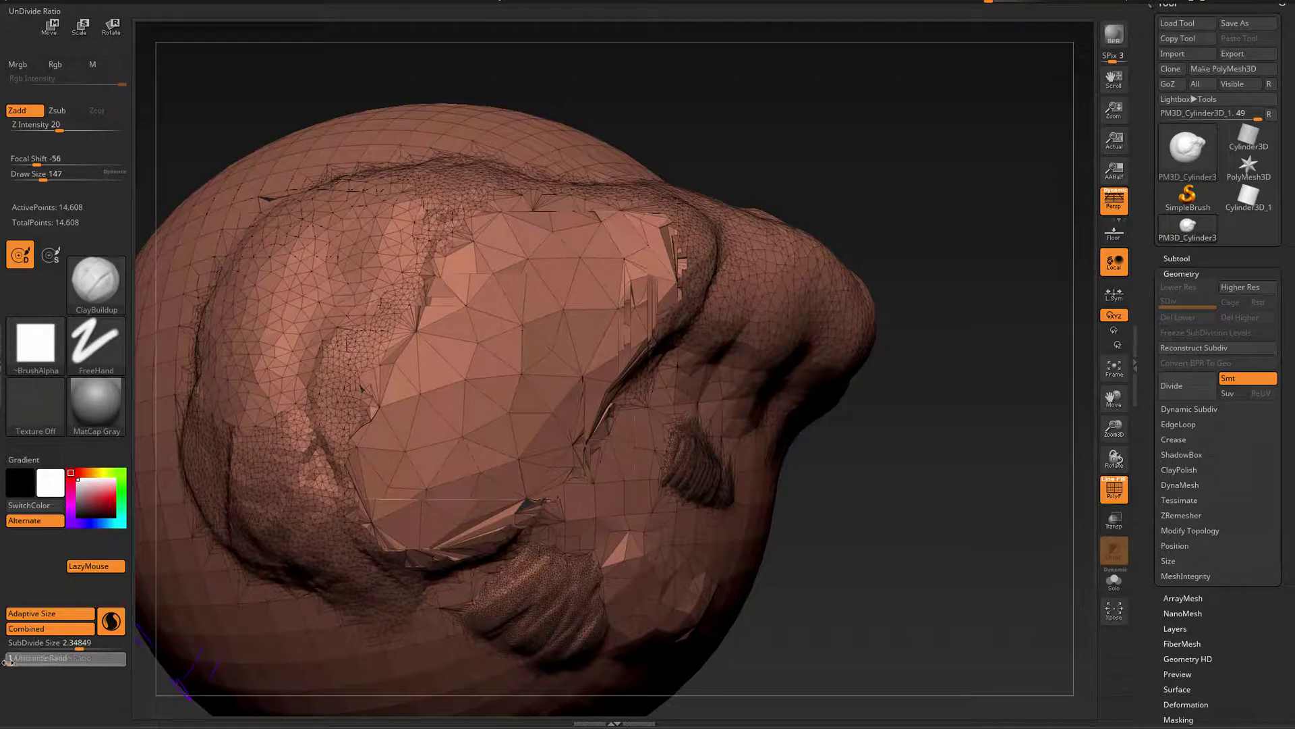
pyautogui.moveTo(9, 661); pyautogui.dragTo(7, 662)
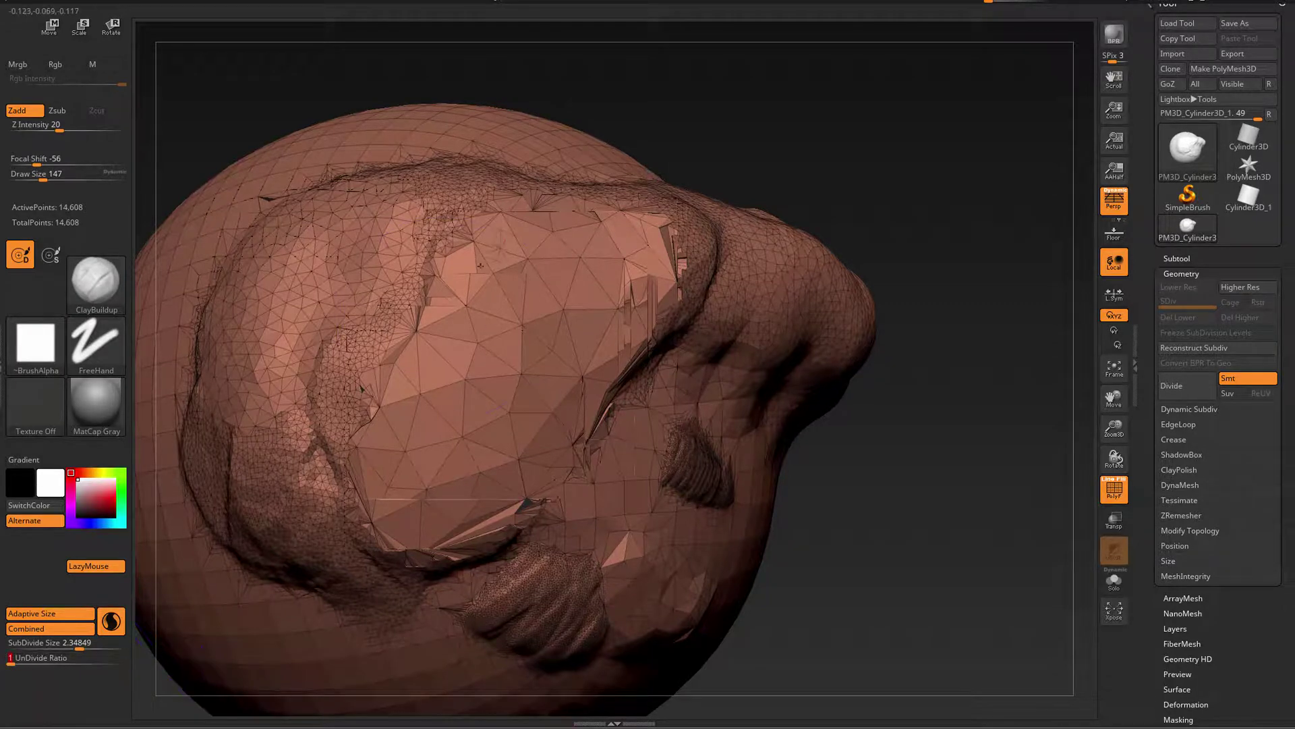
pyautogui.moveTo(480, 265)
pyautogui.mouseDown()
pyautogui.moveTo(533, 216)
pyautogui.moveTo(661, 283)
pyautogui.moveTo(553, 419)
pyautogui.moveTo(374, 477)
pyautogui.moveTo(465, 519)
pyautogui.moveTo(511, 420)
pyautogui.mouseUp()
pyautogui.moveTo(528, 301)
pyautogui.mouseDown()
pyautogui.moveTo(580, 240)
pyautogui.moveTo(456, 226)
pyautogui.moveTo(517, 318)
pyautogui.moveTo(439, 462)
pyautogui.moveTo(515, 346)
pyautogui.moveTo(357, 365)
pyautogui.moveTo(438, 236)
pyautogui.moveTo(668, 297)
pyautogui.moveTo(589, 327)
pyautogui.mouseUp()
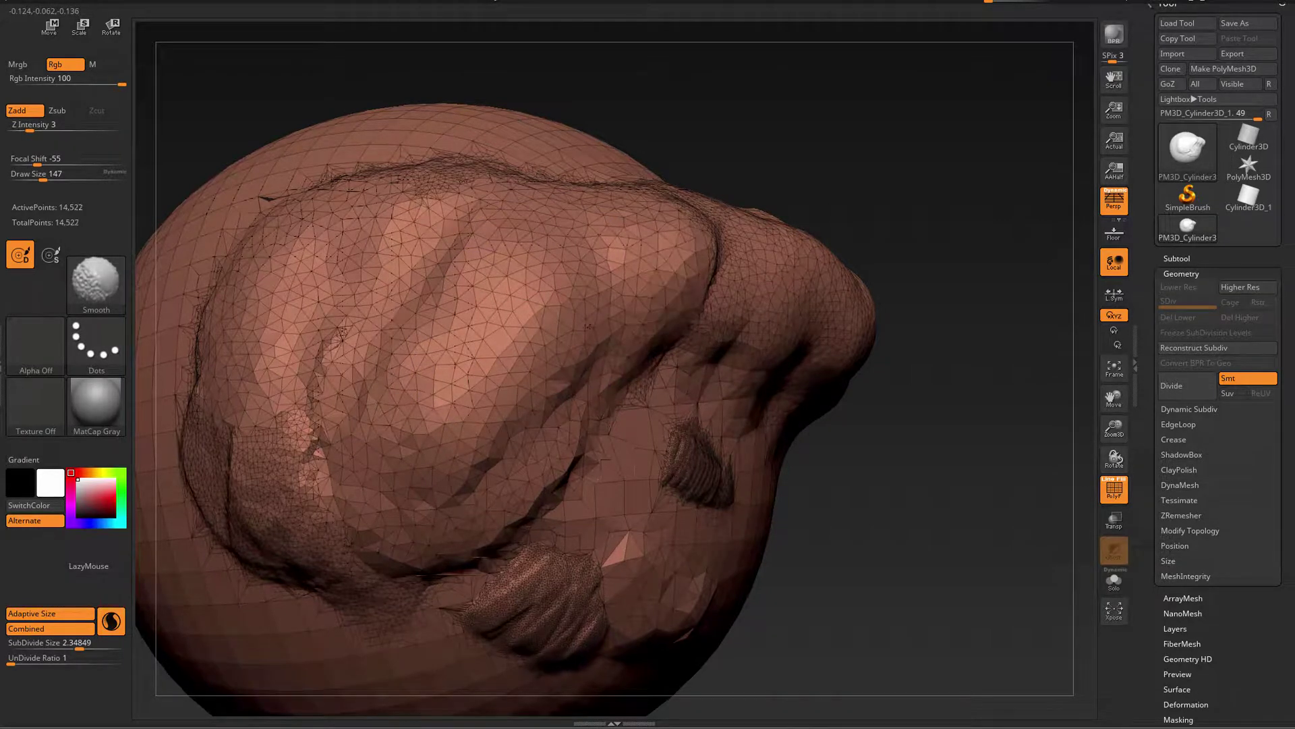
pyautogui.moveTo(482, 510)
pyautogui.keyDown('shift'); pyautogui.mouseDown()
pyautogui.moveTo(495, 530)
pyautogui.moveTo(337, 486)
pyautogui.moveTo(496, 533)
pyautogui.mouseUp(); pyautogui.keyUp('shift')
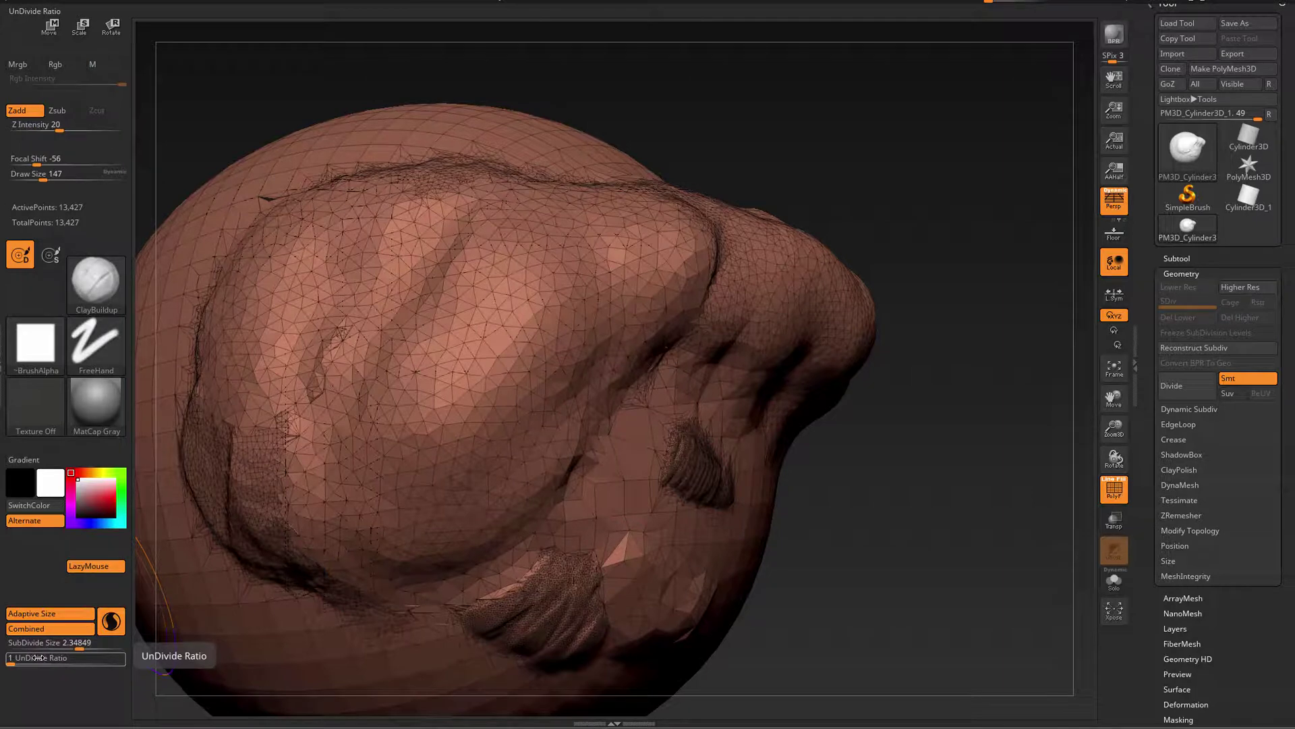
# Step: Set UnDivide Ratio to 1.25 and smooth the central and upper parts of the sculpted area
pyautogui.moveTo(31, 657); pyautogui.dragTo(39, 653)
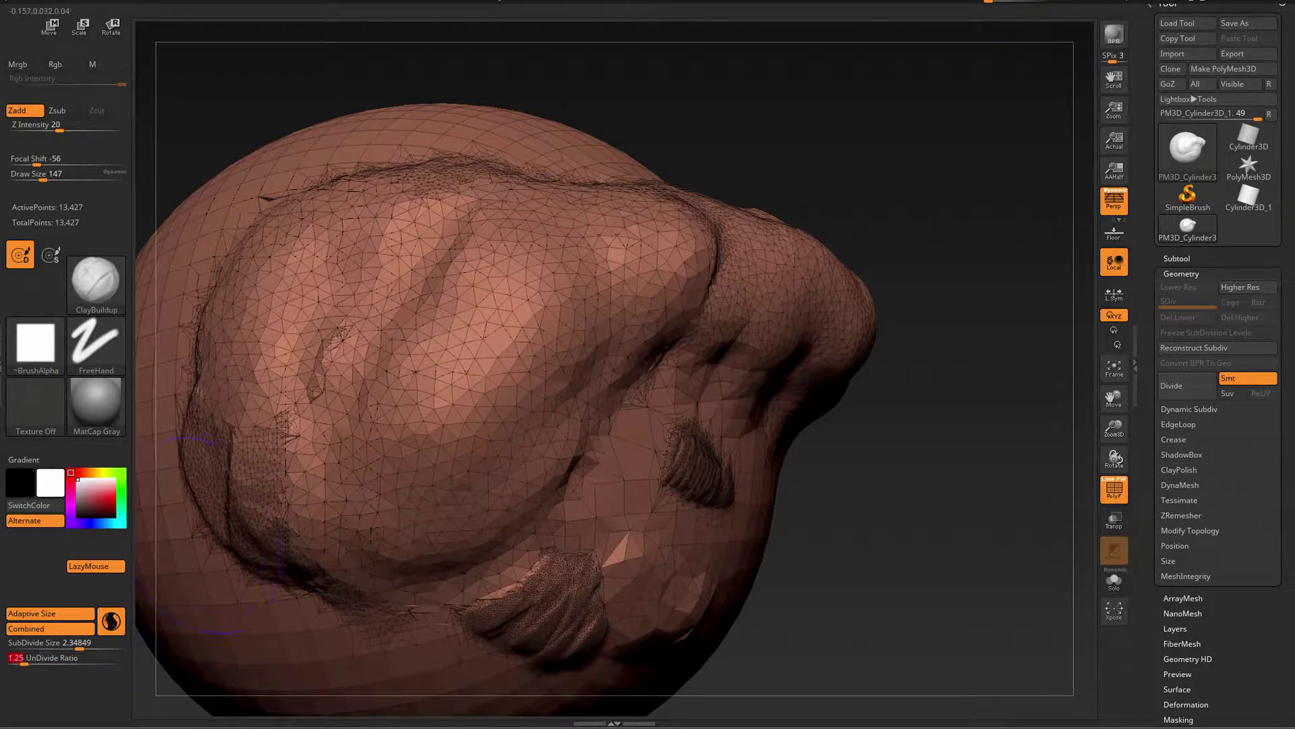
pyautogui.press('shift')
pyautogui.keyDown('shift'); pyautogui.moveTo(526, 267); pyautogui.dragTo(401, 451); pyautogui.keyUp('shift')
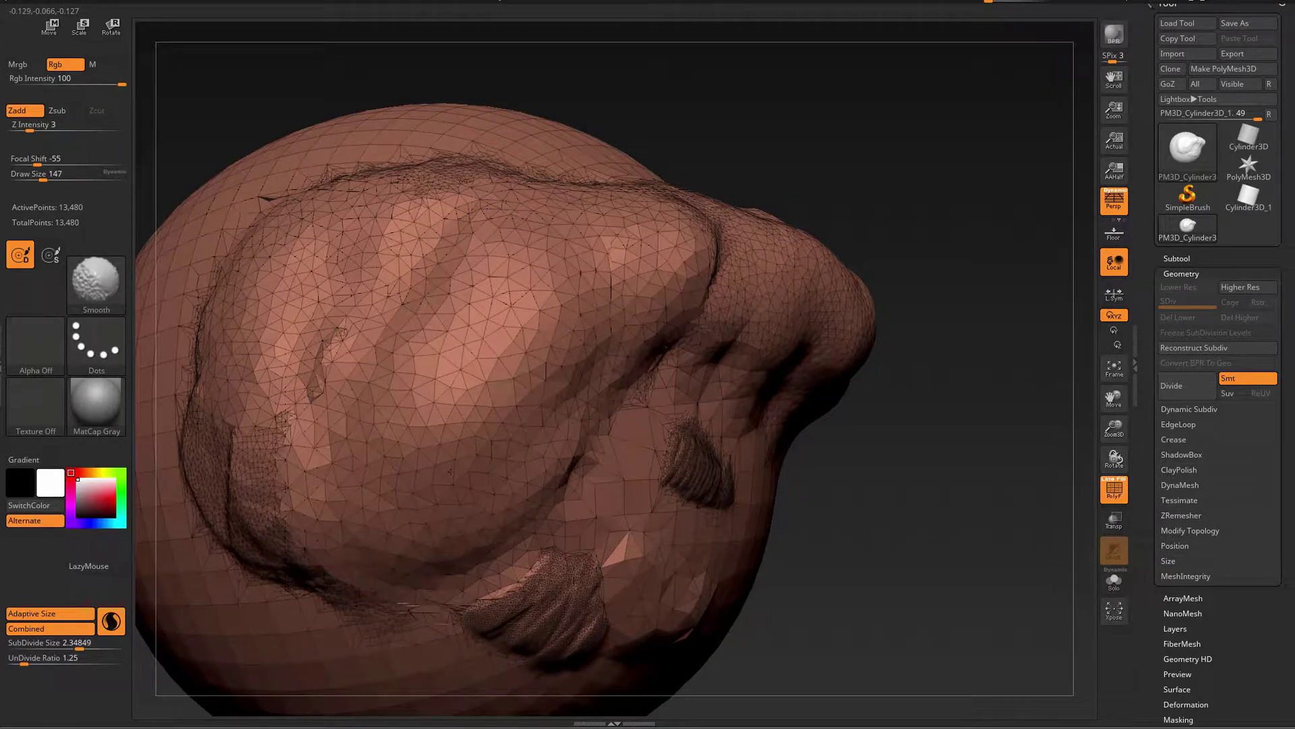
pyautogui.moveTo(548, 392)
pyautogui.keyDown('shift'); pyautogui.mouseDown()
pyautogui.moveTo(654, 267)
pyautogui.moveTo(563, 226)
pyautogui.moveTo(460, 212)
pyautogui.moveTo(347, 274)
pyautogui.moveTo(330, 347)
pyautogui.mouseUp(); pyautogui.keyUp('shift')
pyautogui.moveTo(440, 226)
pyautogui.mouseDown()
pyautogui.moveTo(492, 303)
pyautogui.moveTo(488, 326)
pyautogui.moveTo(533, 337)
pyautogui.moveTo(475, 290)
pyautogui.moveTo(503, 273)
pyautogui.mouseUp()
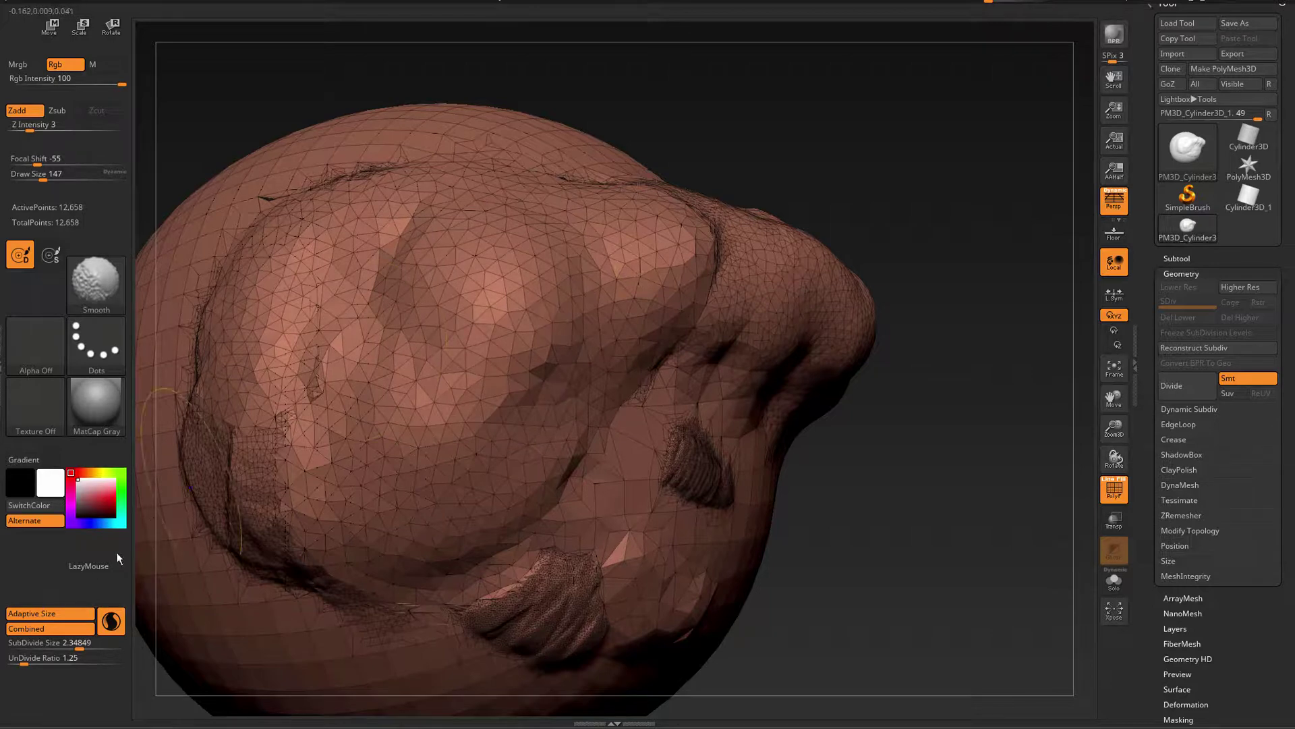
# Step: Set UnDivide Ratio to 2
pyautogui.click(28, 661)
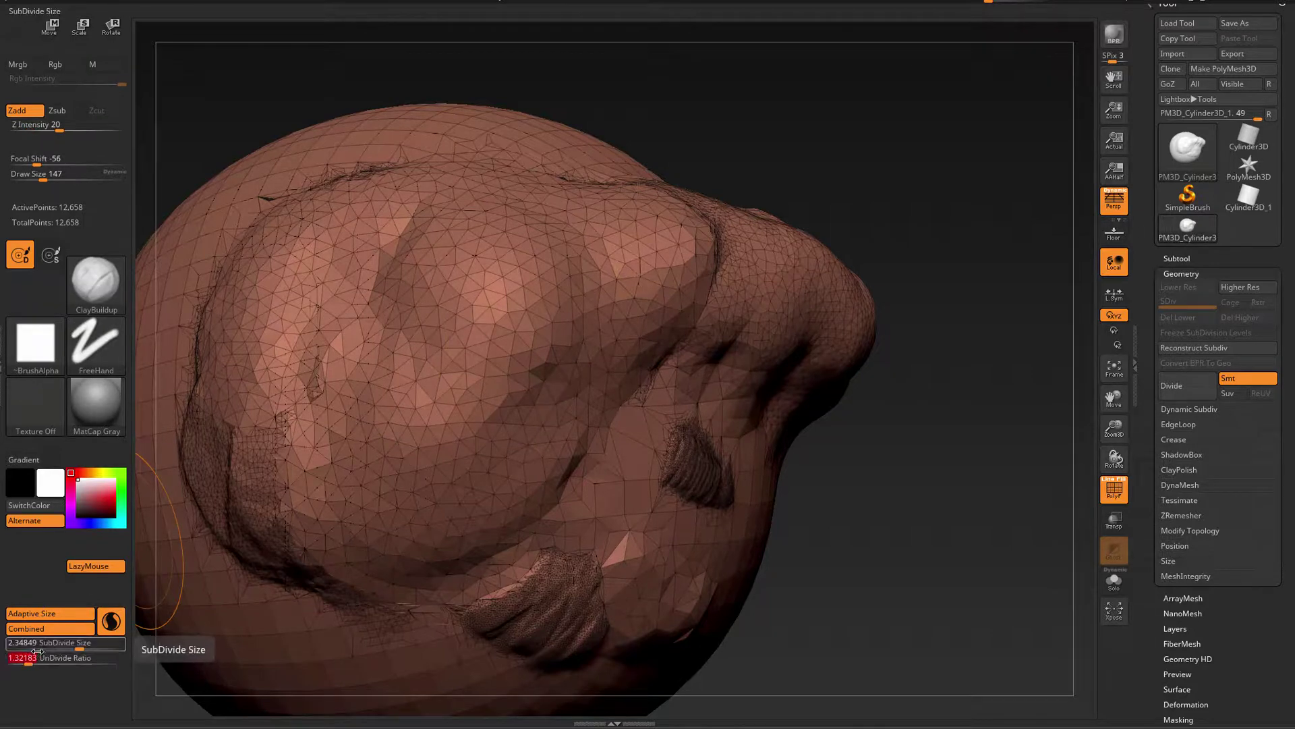
pyautogui.write('2')
pyautogui.press('Return')
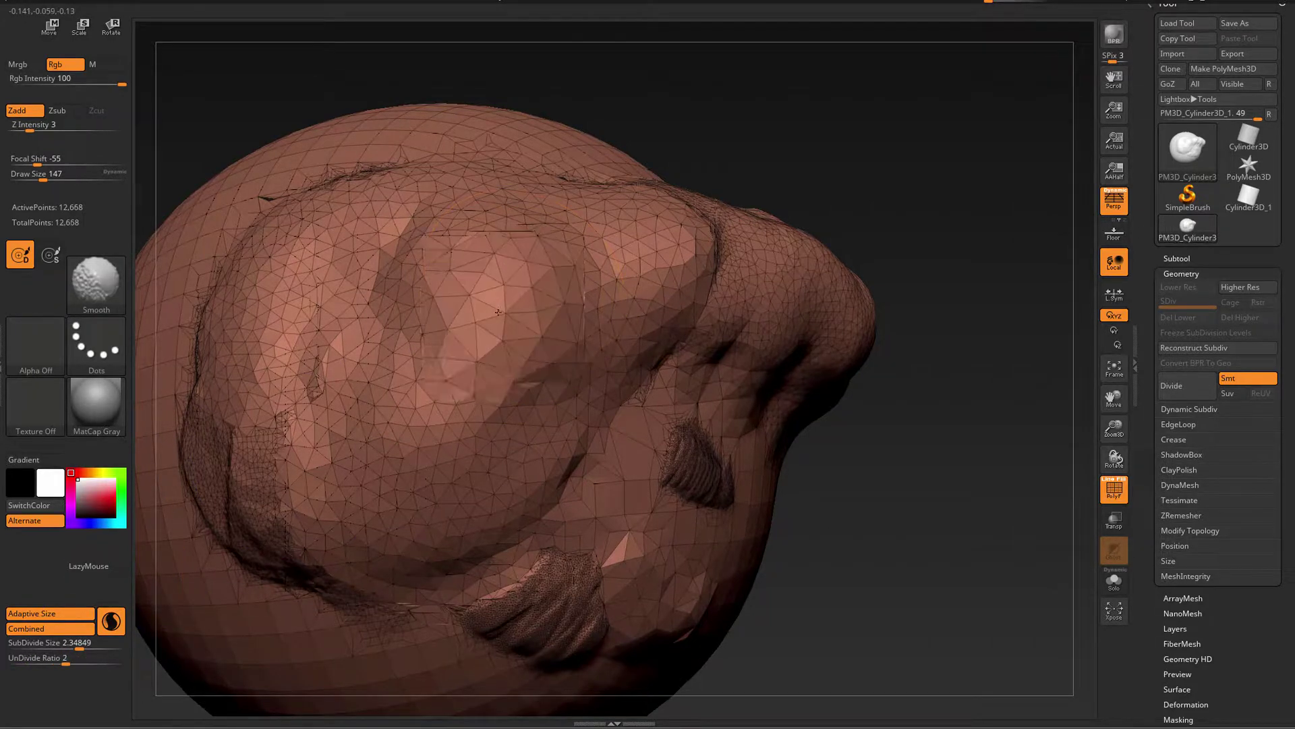